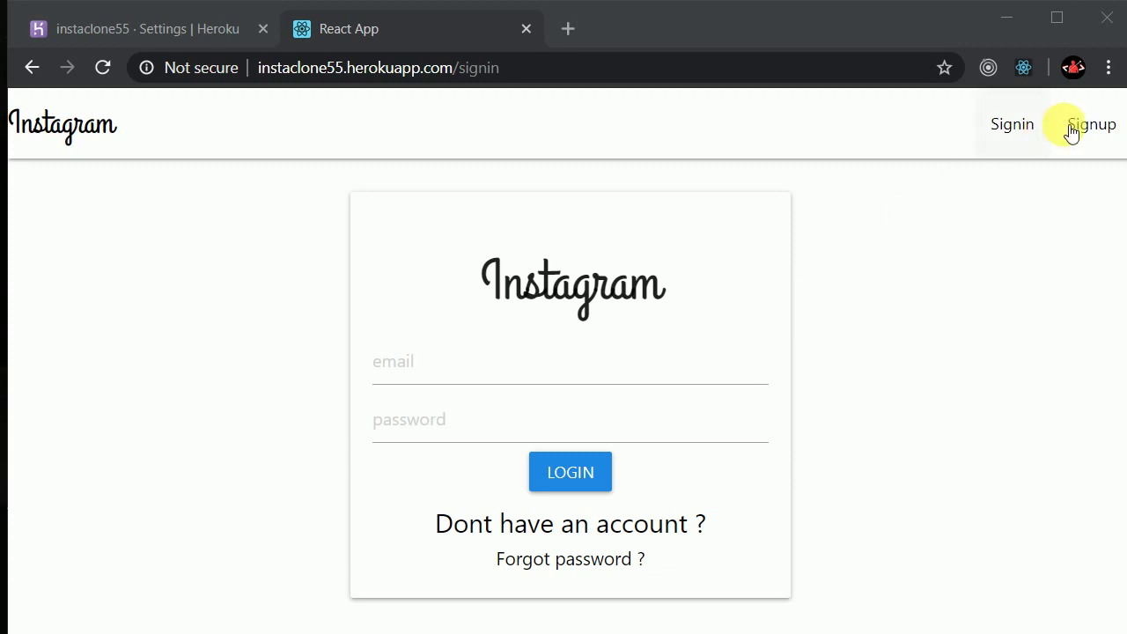
left_click(423, 366)
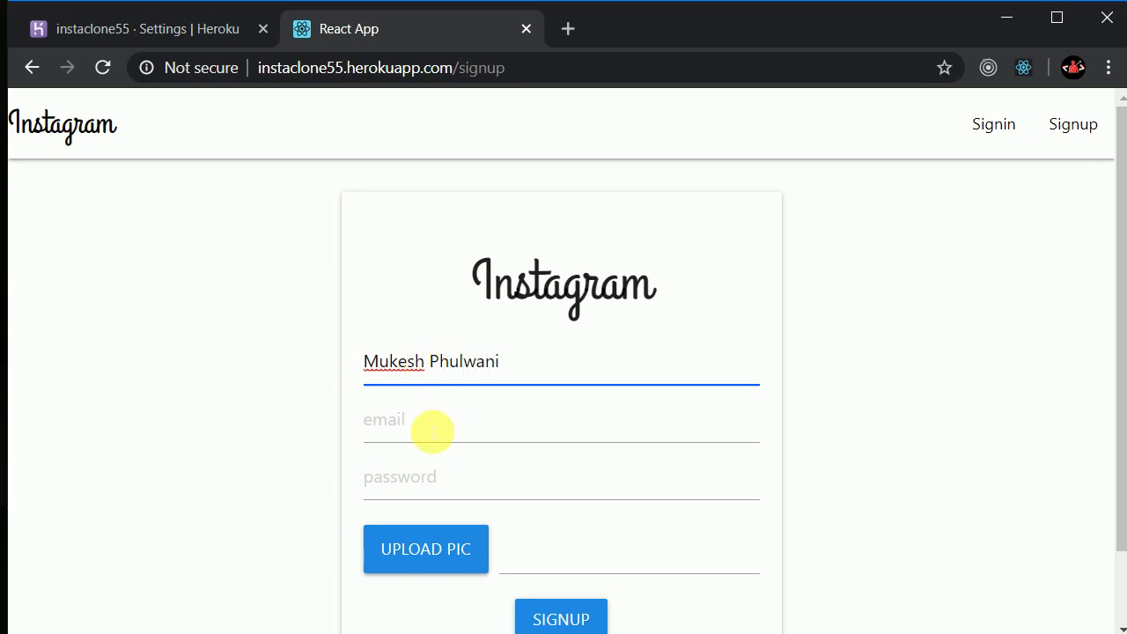
left_click(433, 430)
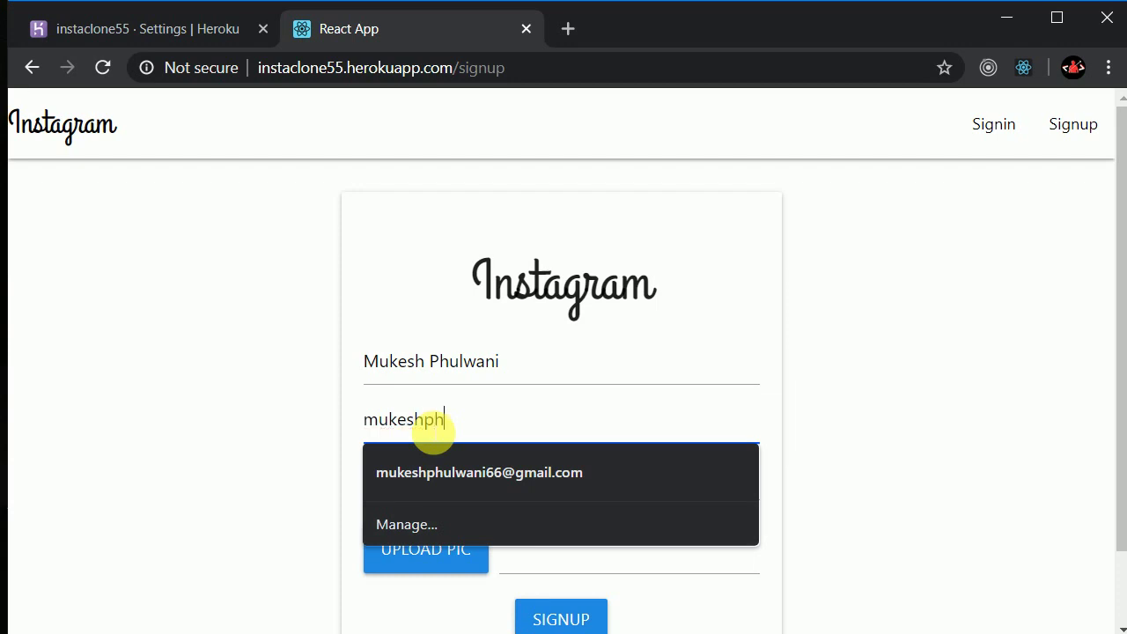
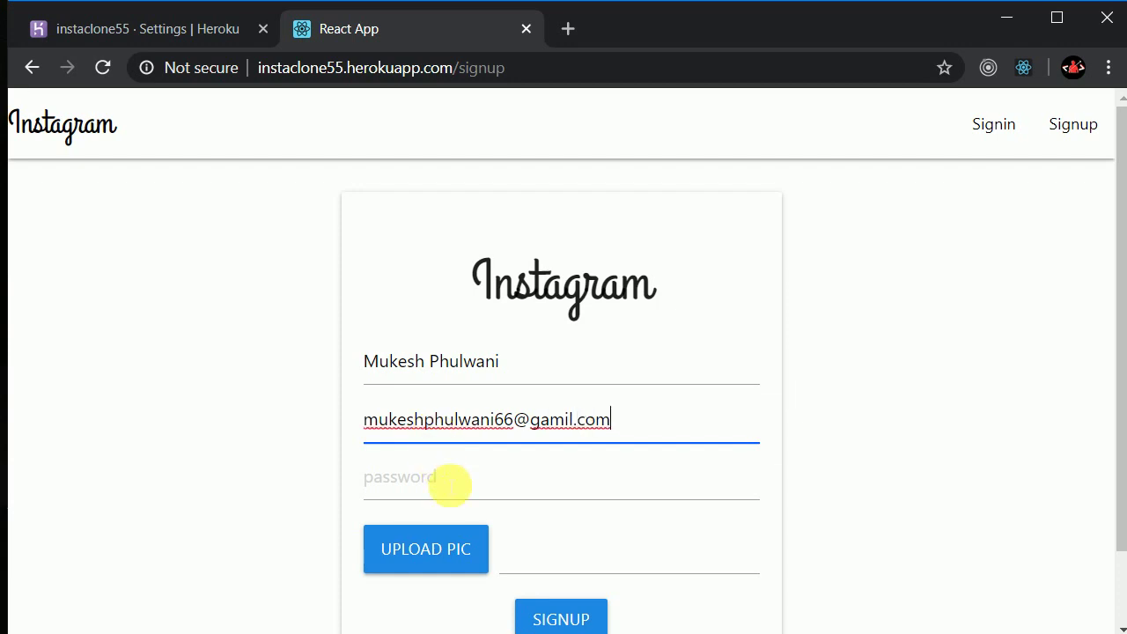
left_click(450, 485)
type("12345")
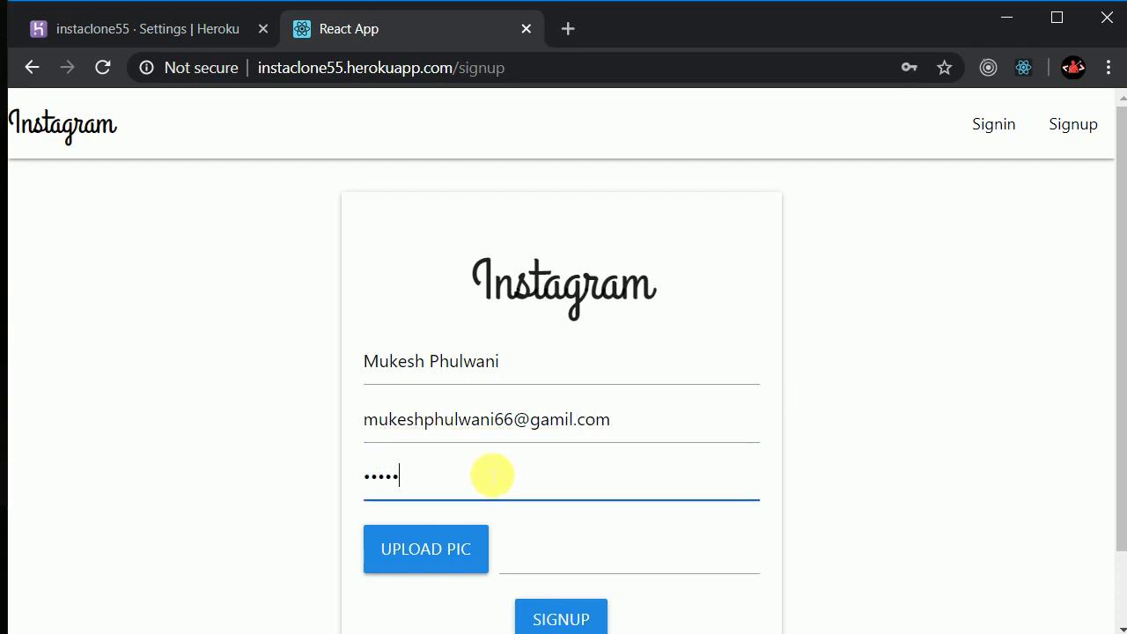
Fix the misspelled e-mail domain so the address ends in gmail.com
left_click(565, 421)
key("BackSpace")
key("BackSpace")
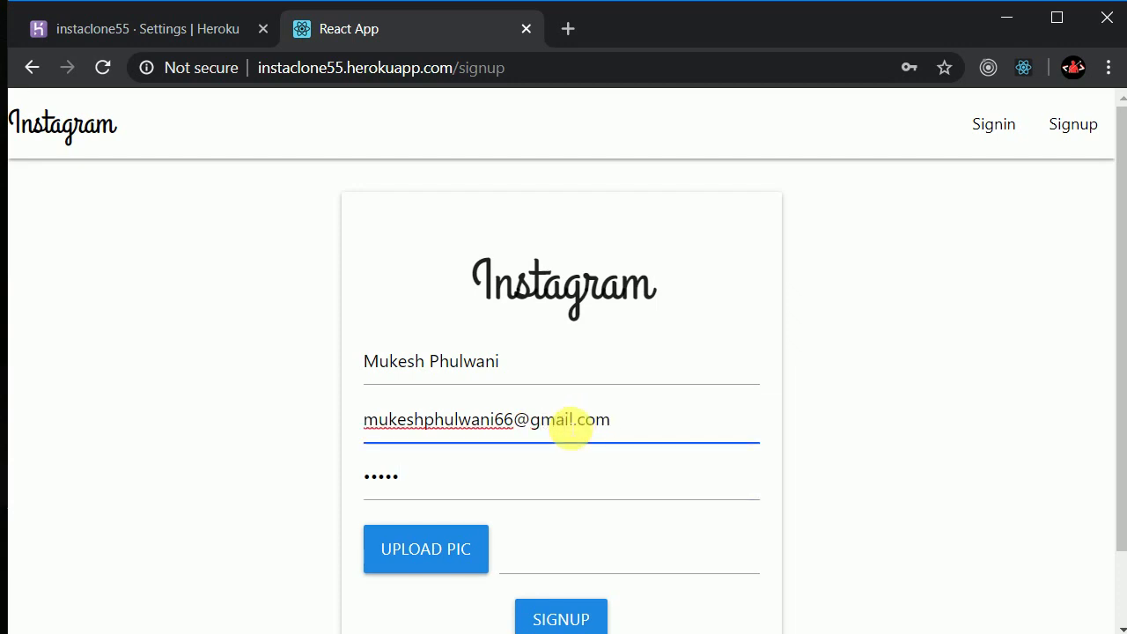
left_click(392, 420)
left_click(352, 456)
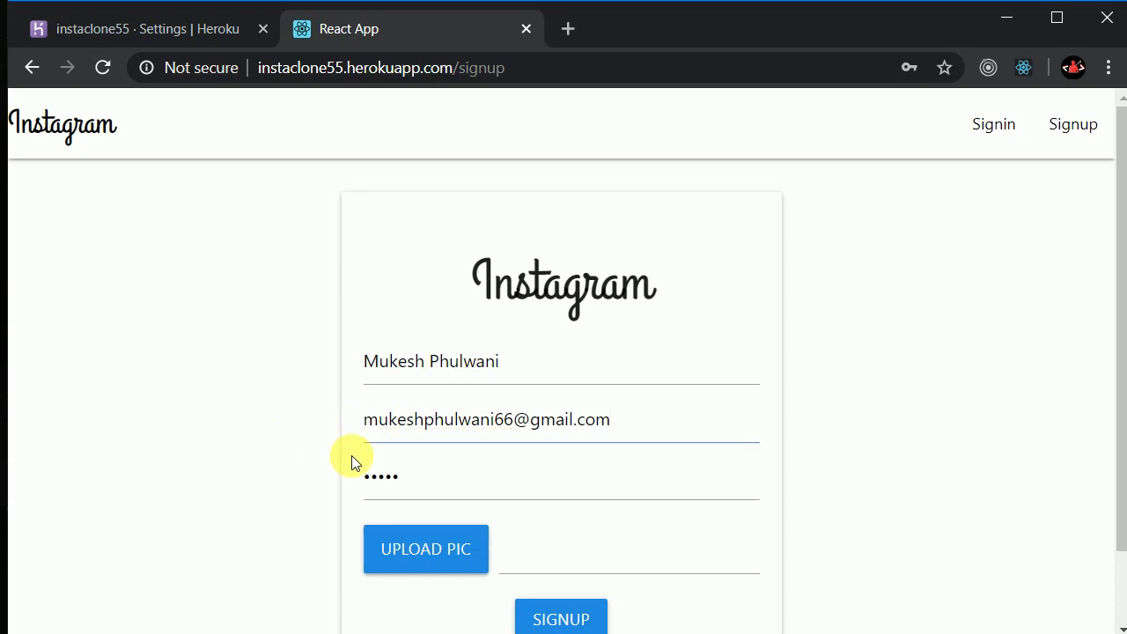
Attach mypic.jpg as the profile picture and submit the signup form
scroll(351, 455, "down", 1)
left_click(433, 461)
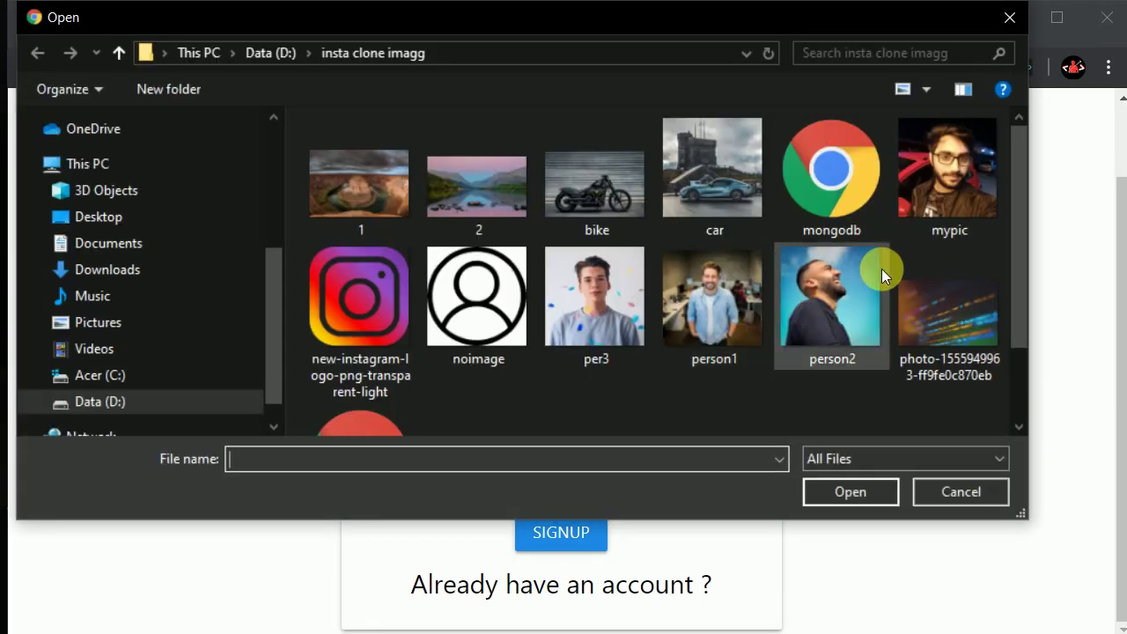
double_click(945, 185)
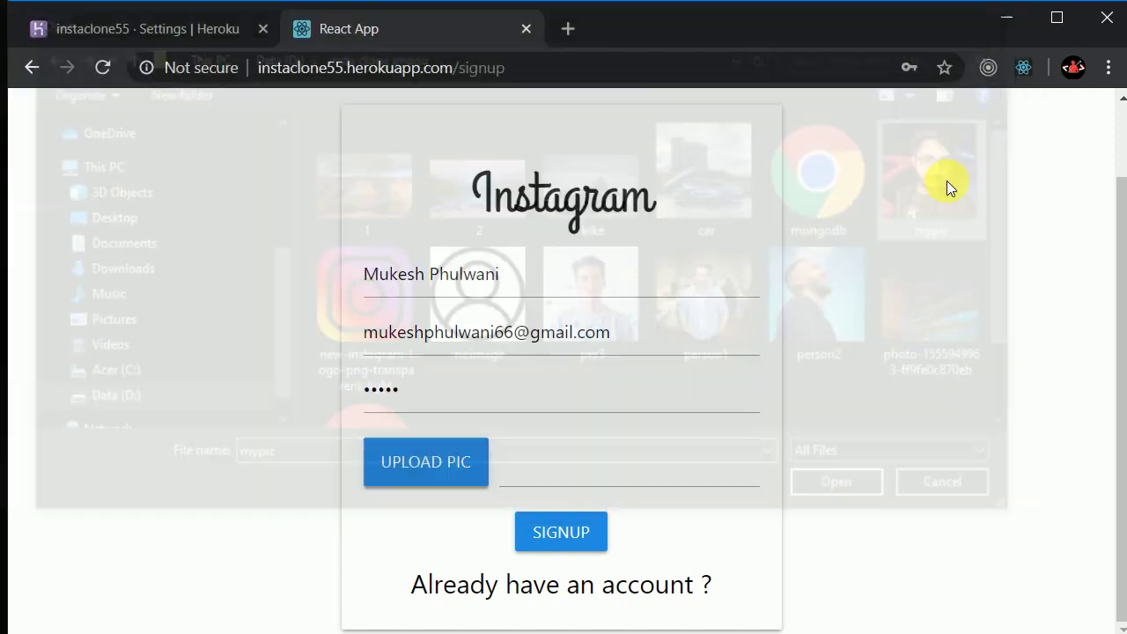
left_click(593, 534)
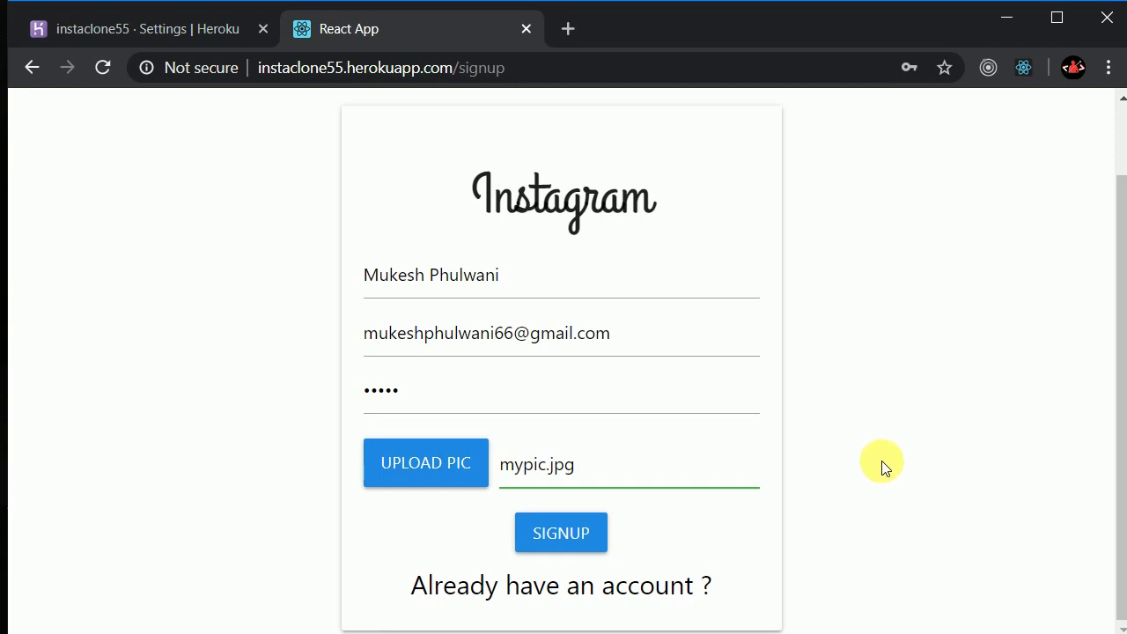
scroll(882, 461, "up", 1)
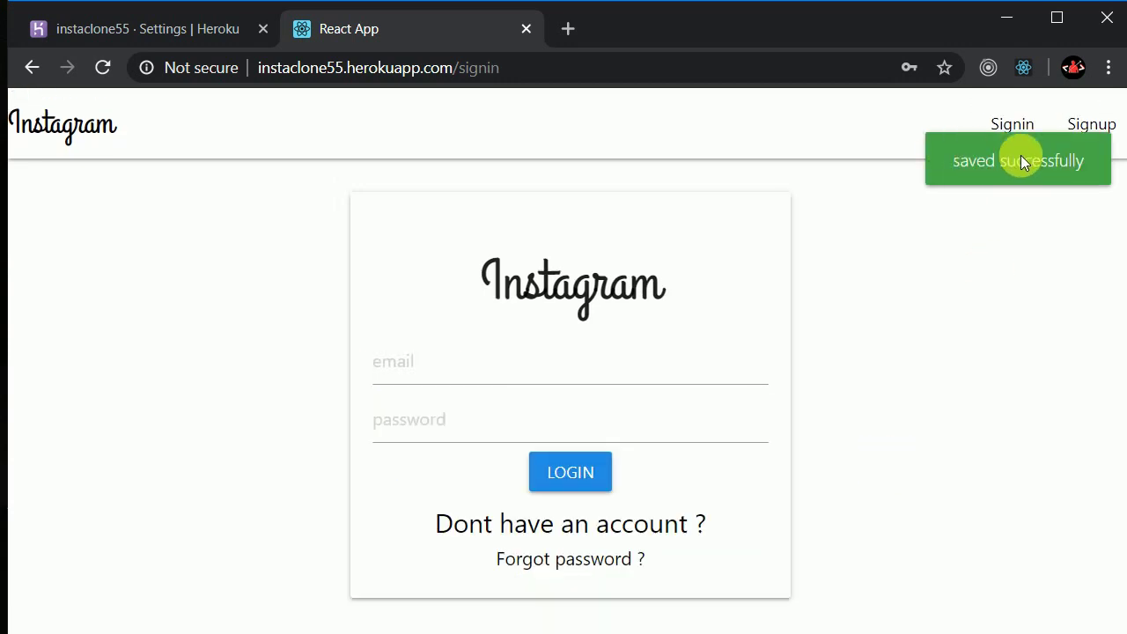
Log in with the new account's e-mail and five-character password, fixing a typo in the e-mail
left_click(449, 373)
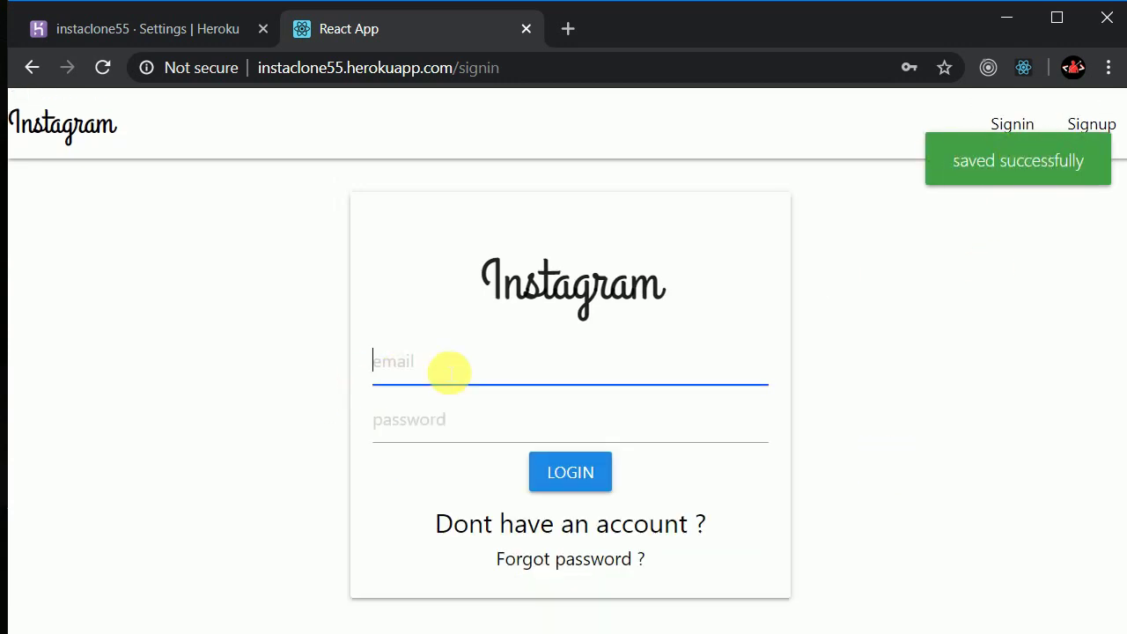
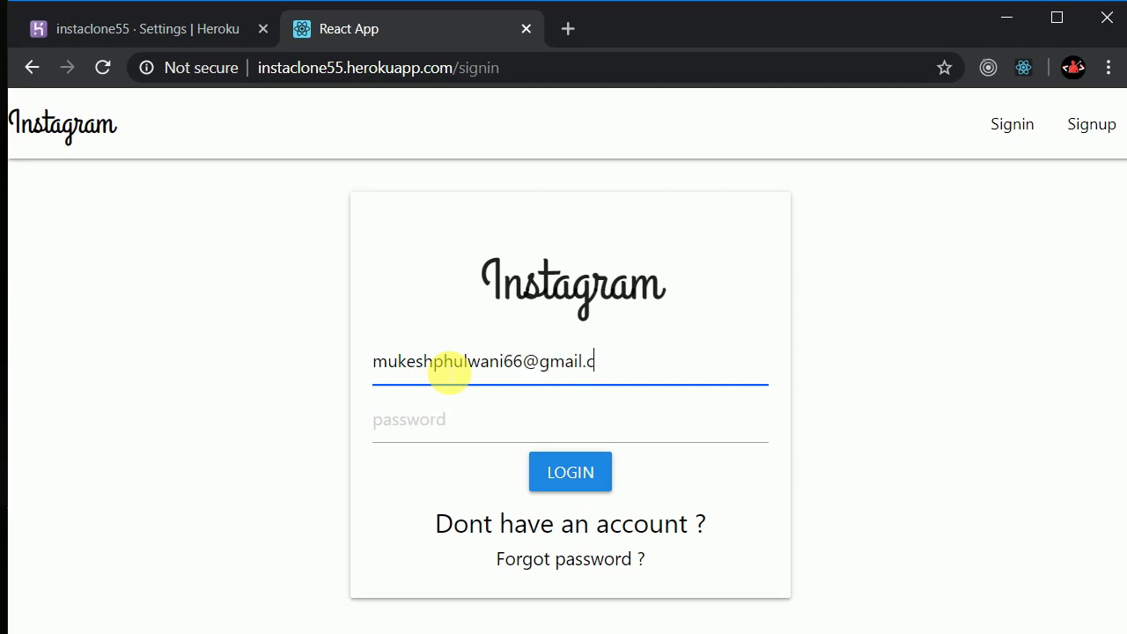
left_click(468, 430)
type("•••••")
left_click(577, 469)
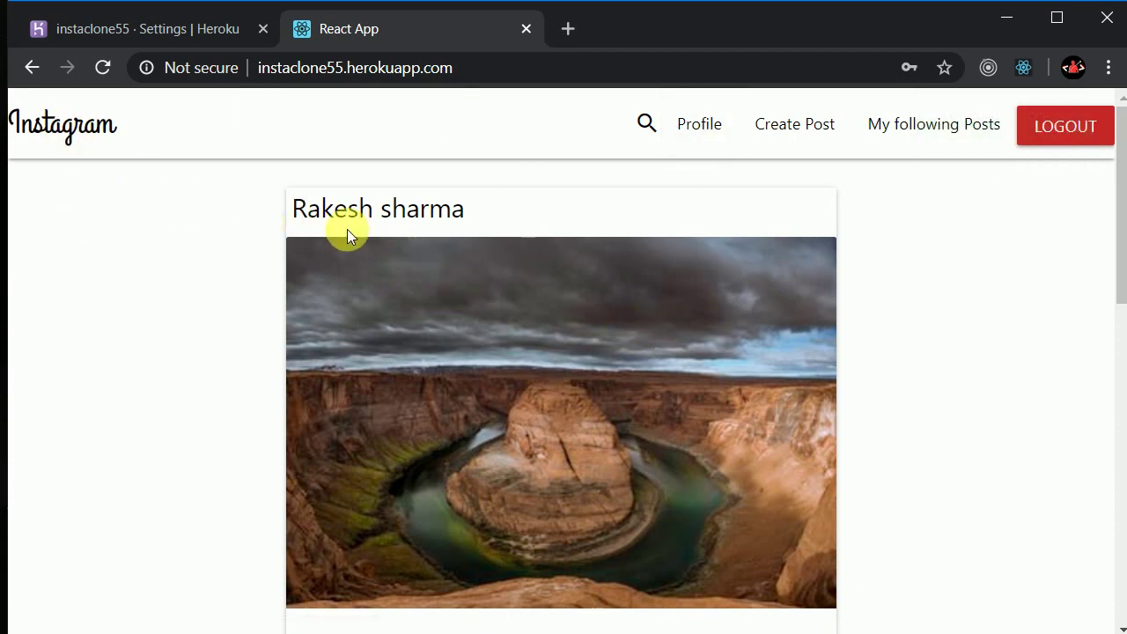
scroll(347, 229, "down", 10)
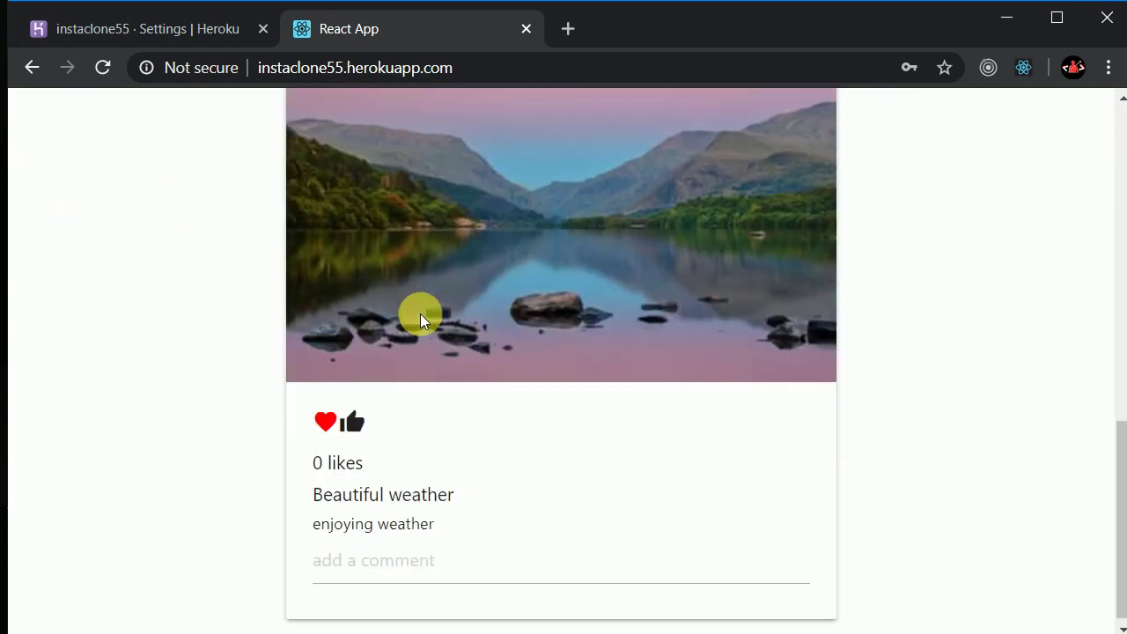
scroll(479, 418, "up", 7)
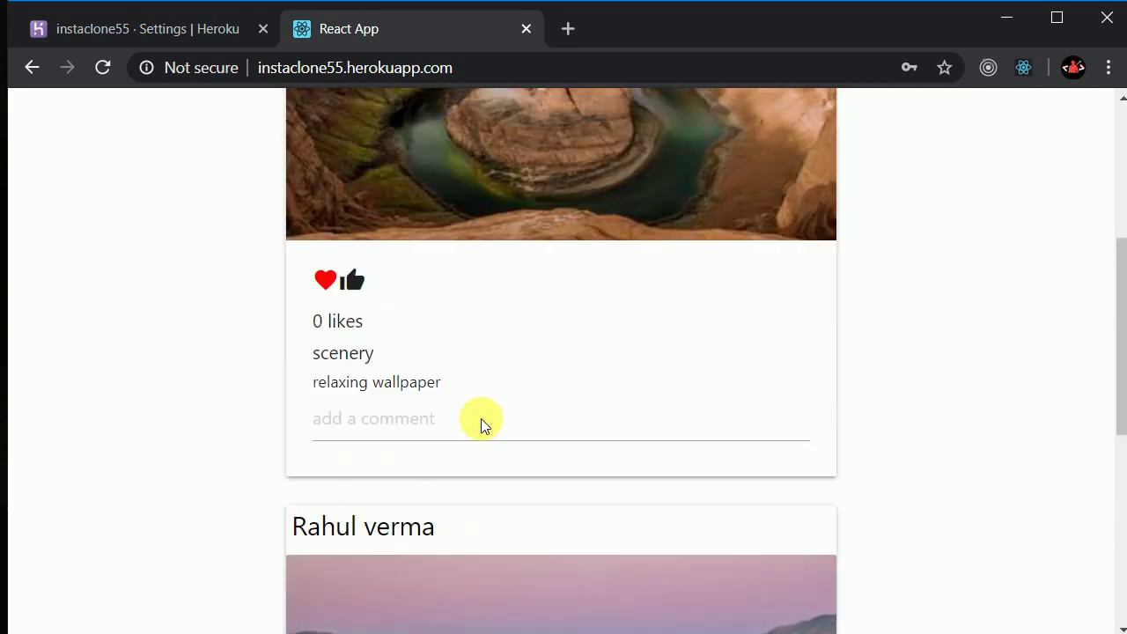
scroll(487, 414, "up", 3)
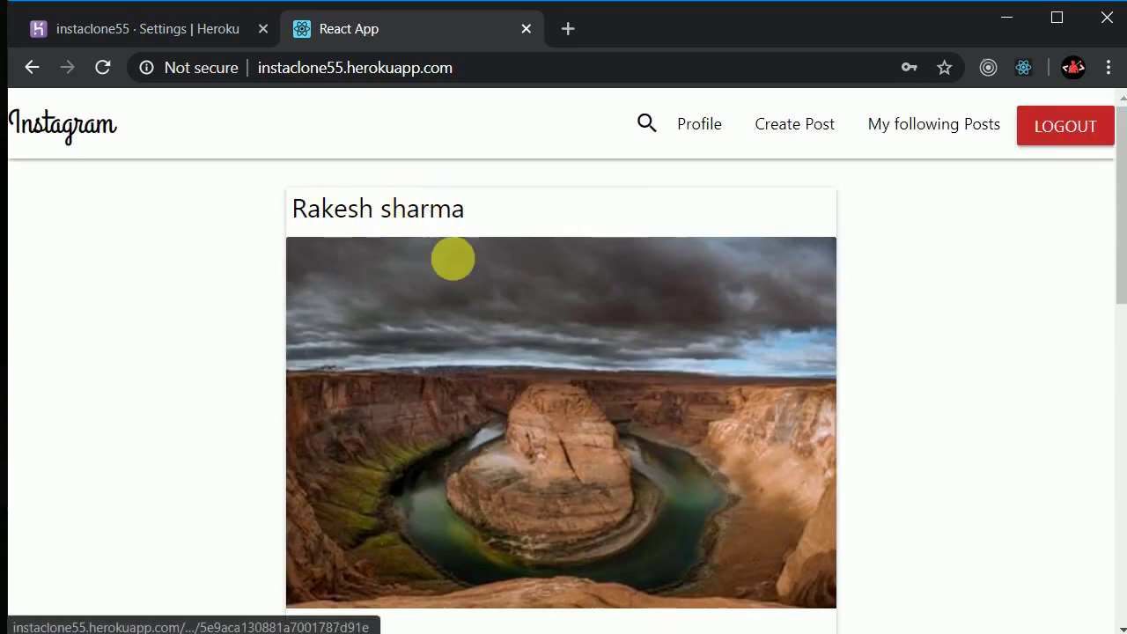
scroll(499, 361, "down", 6)
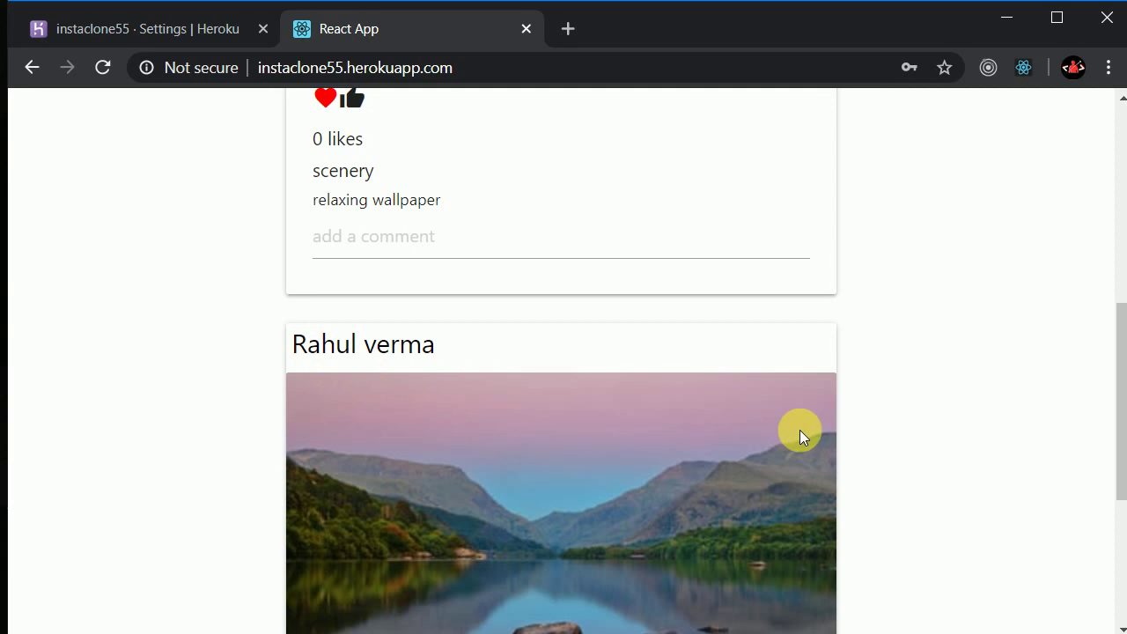
scroll(802, 433, "up", 6)
left_click(798, 125)
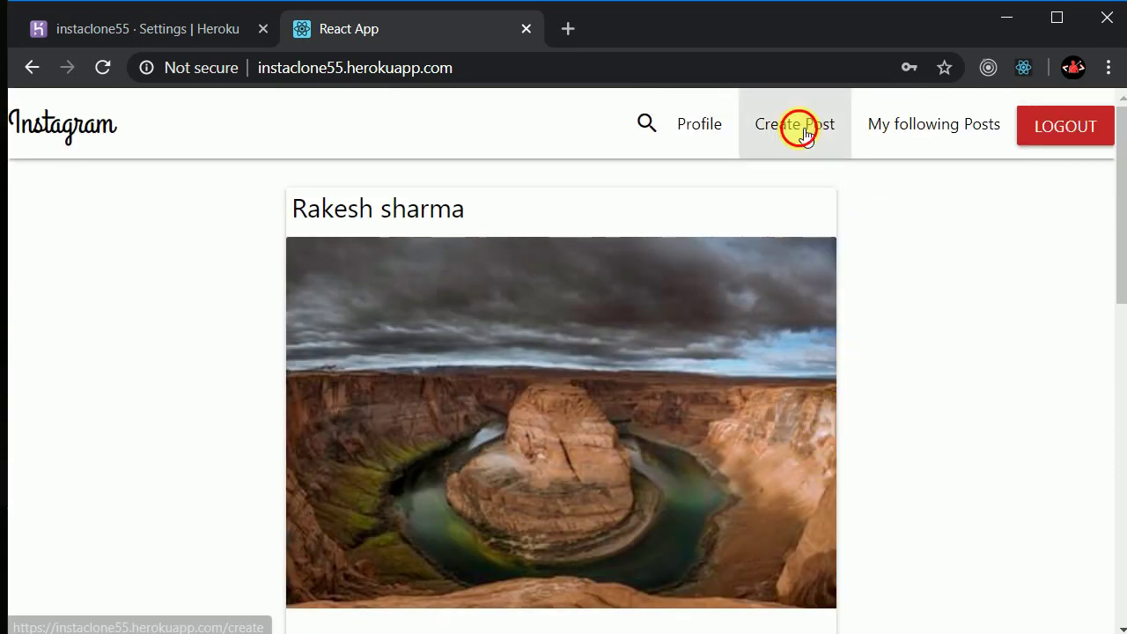
Publish a 'My bike' post captioned 'it was my birthday gift' with the bike photo
left_click(433, 247)
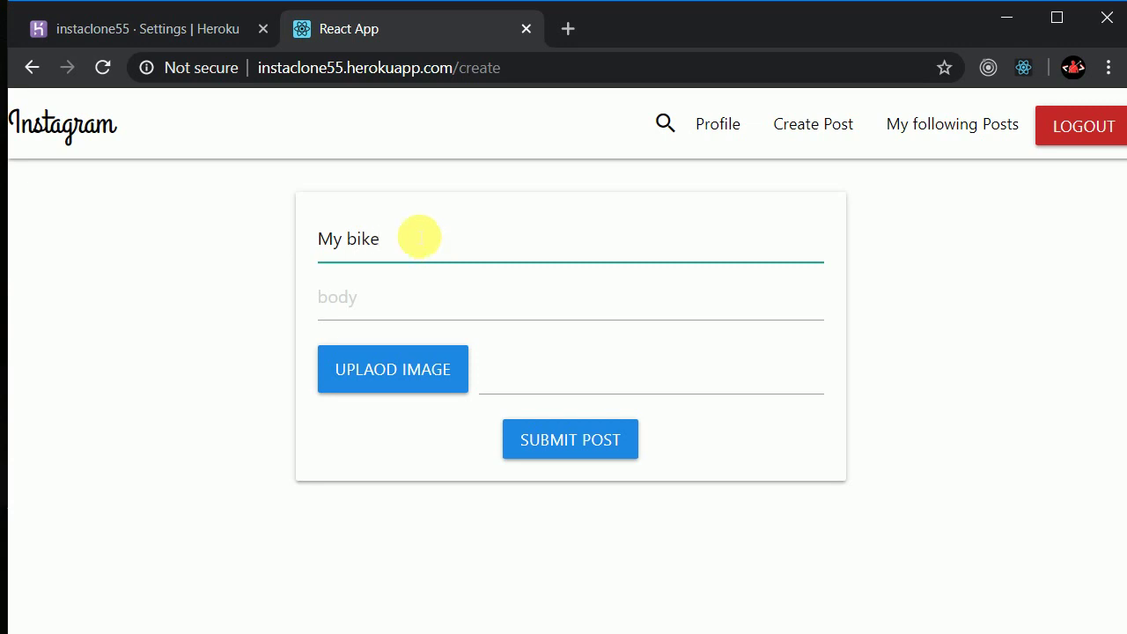
left_click(412, 299)
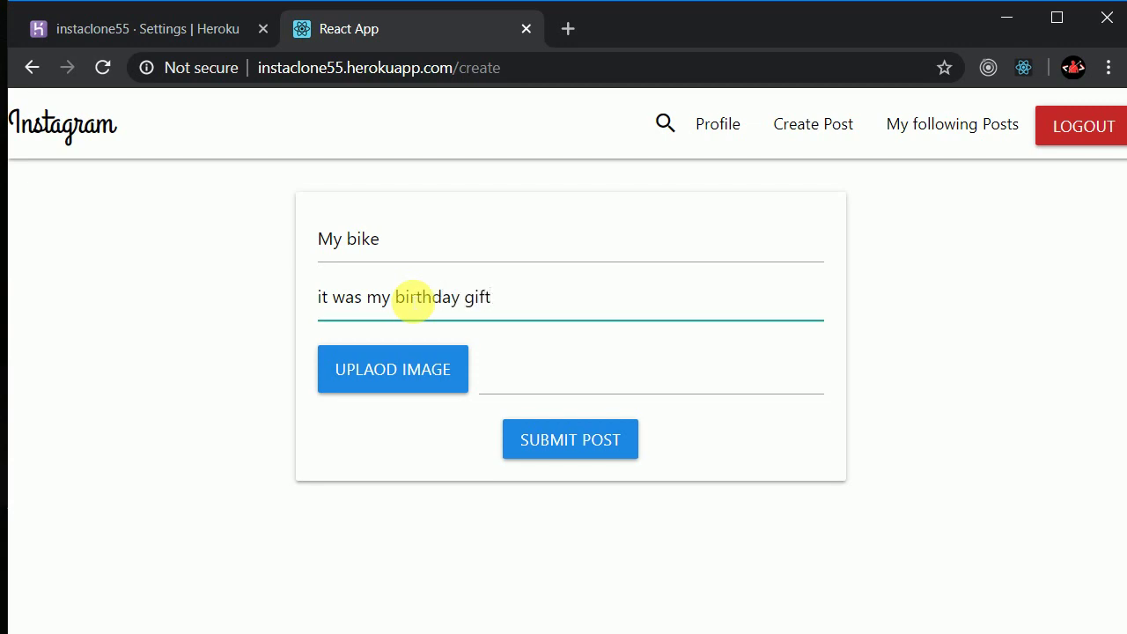
left_click(410, 385)
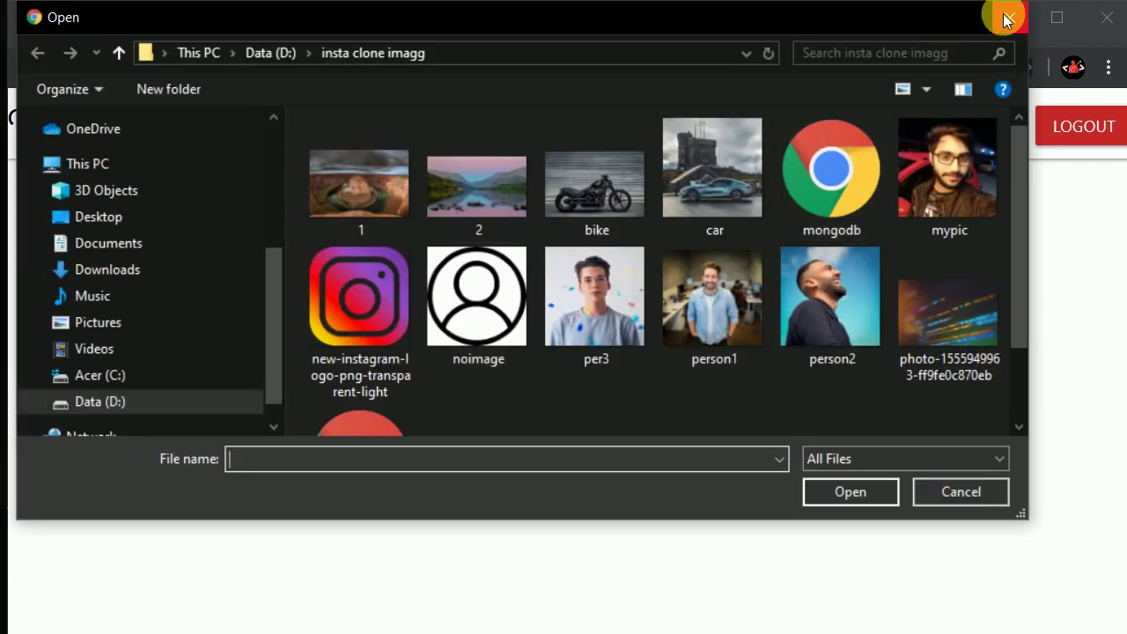
double_click(585, 208)
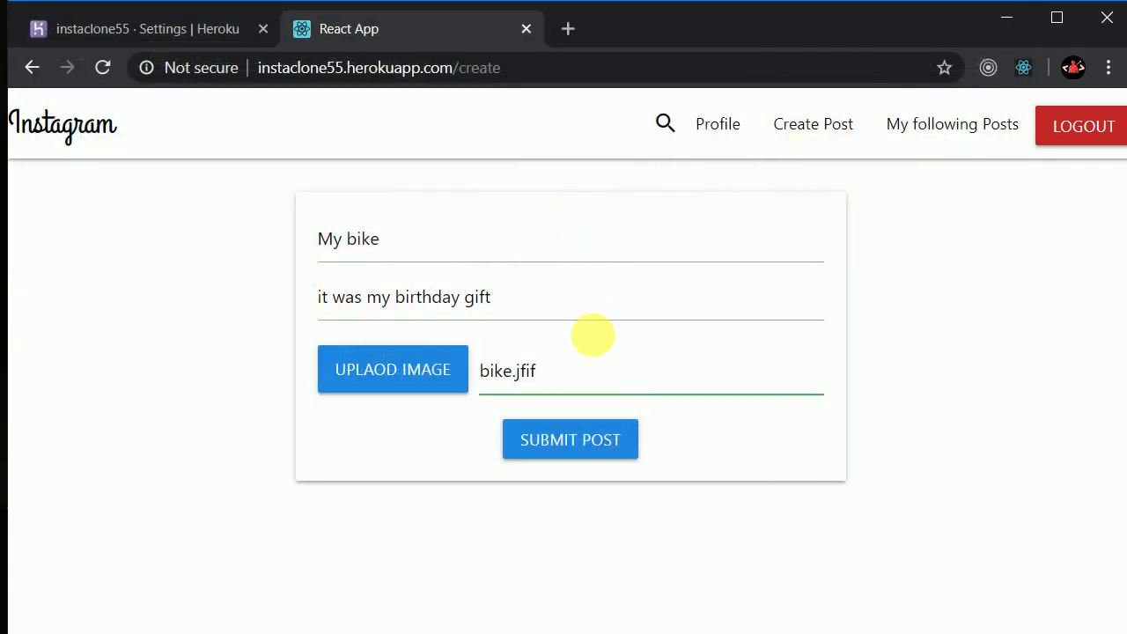
left_click(564, 451)
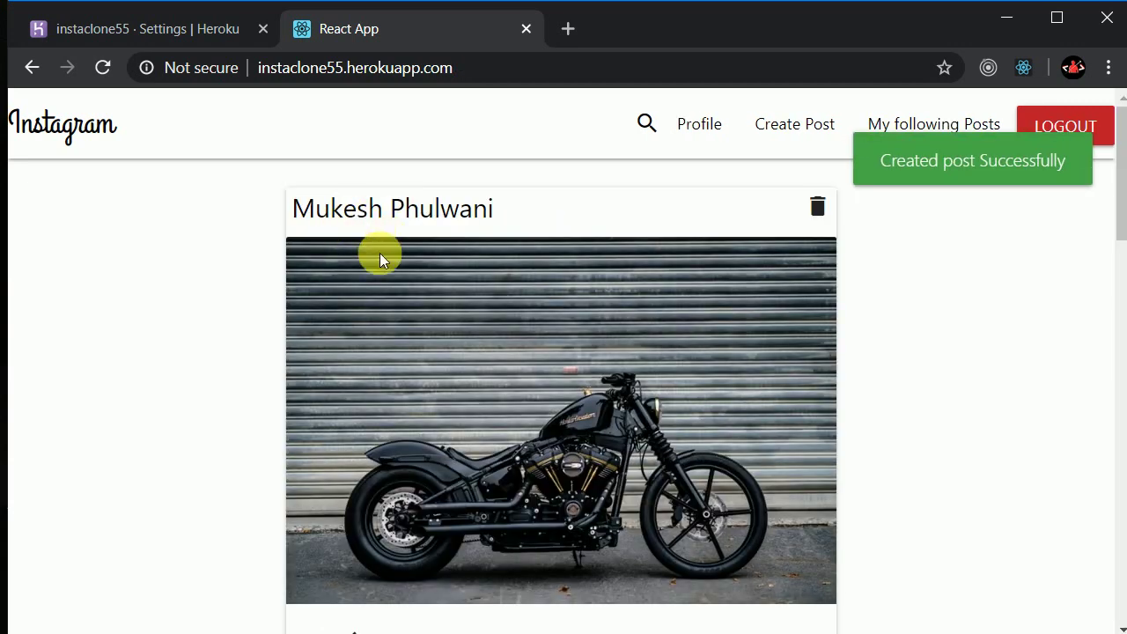
Comment 'nice pic' on the canyon scenery post
scroll(465, 306, "down", 3)
scroll(463, 303, "down", 2)
scroll(467, 311, "up", 5)
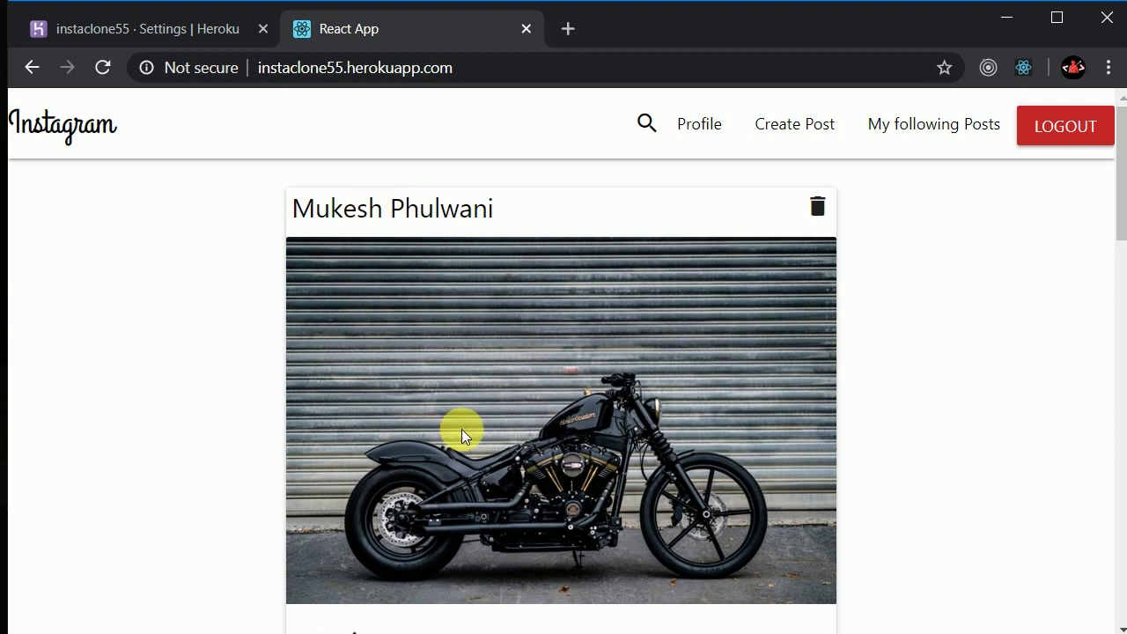
scroll(534, 380, "down", 10)
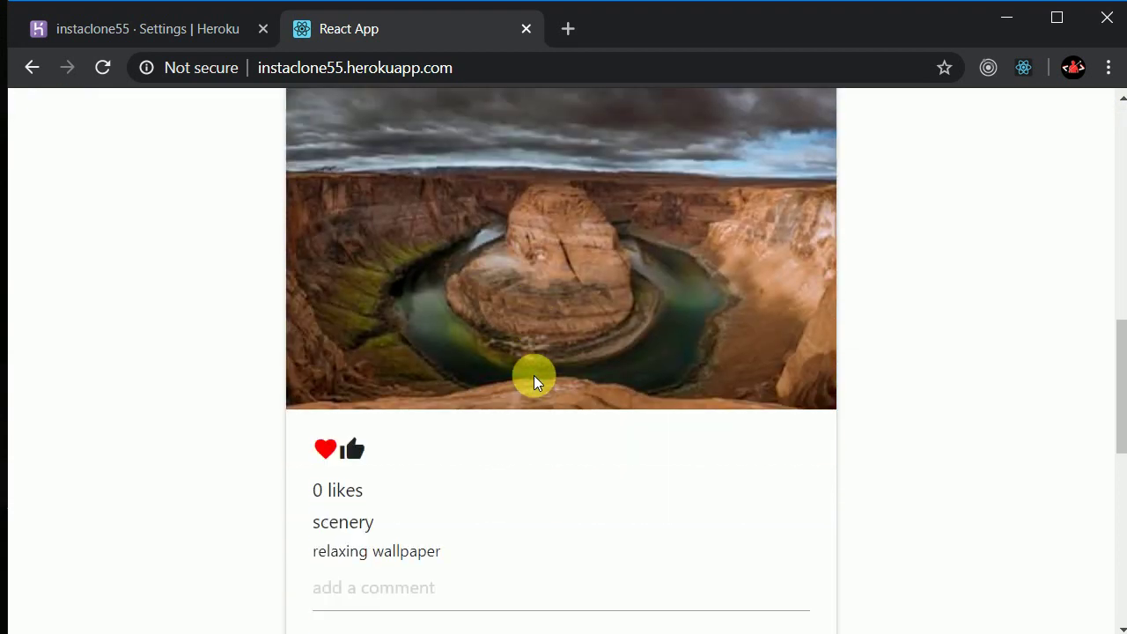
scroll(534, 381, "down", 1)
left_click(452, 480)
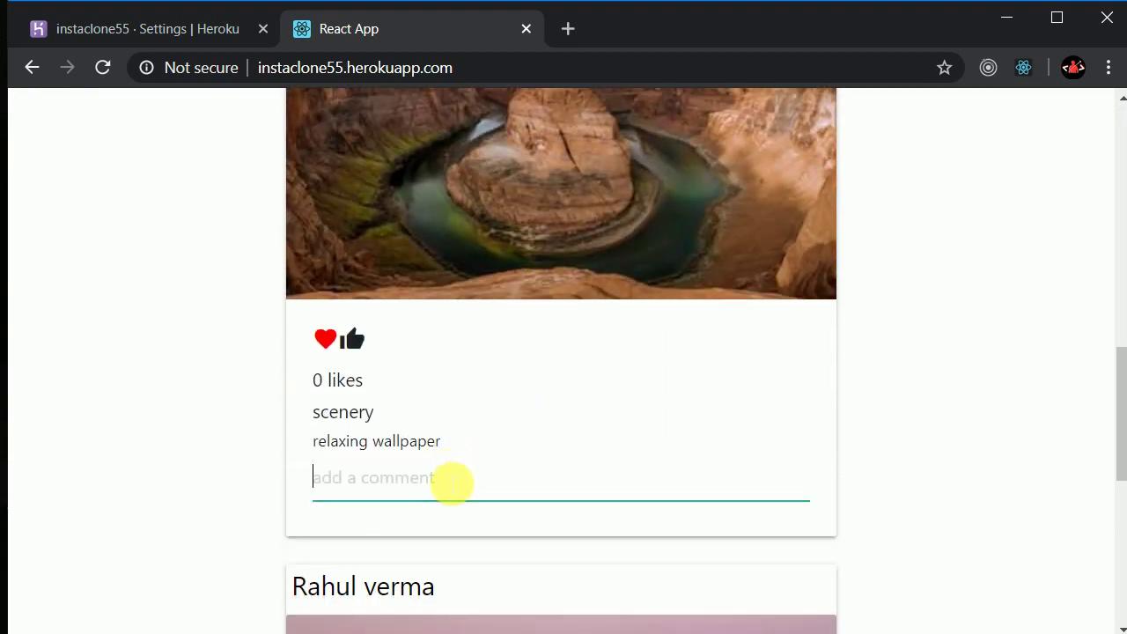
type("nice pic")
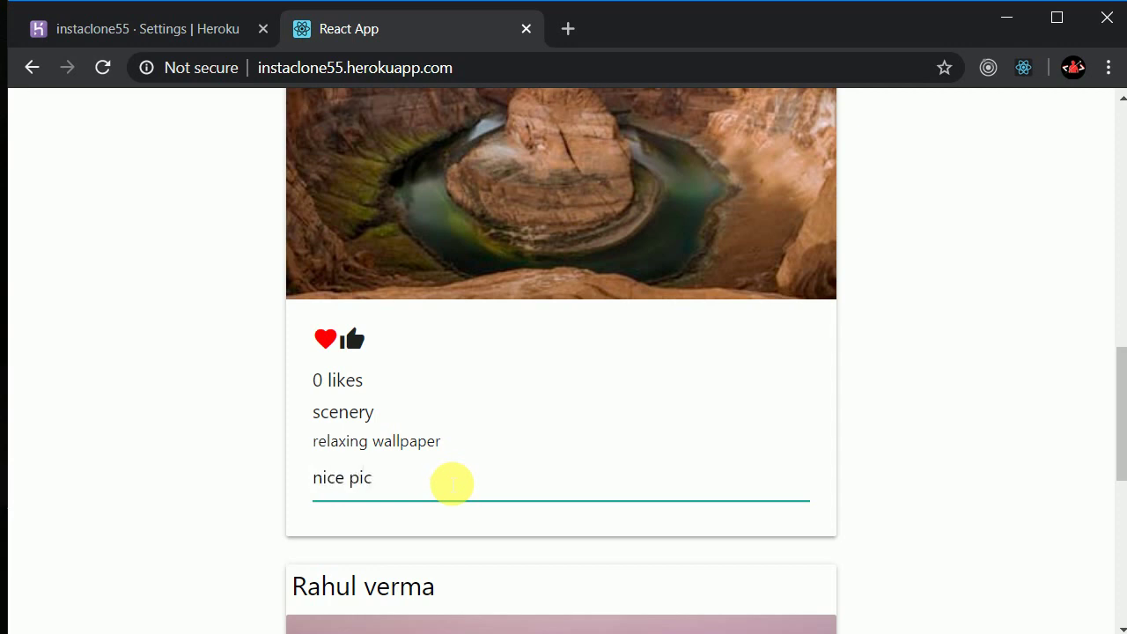
key("Return")
left_click_drag(549, 473, 395, 494)
left_click(396, 493)
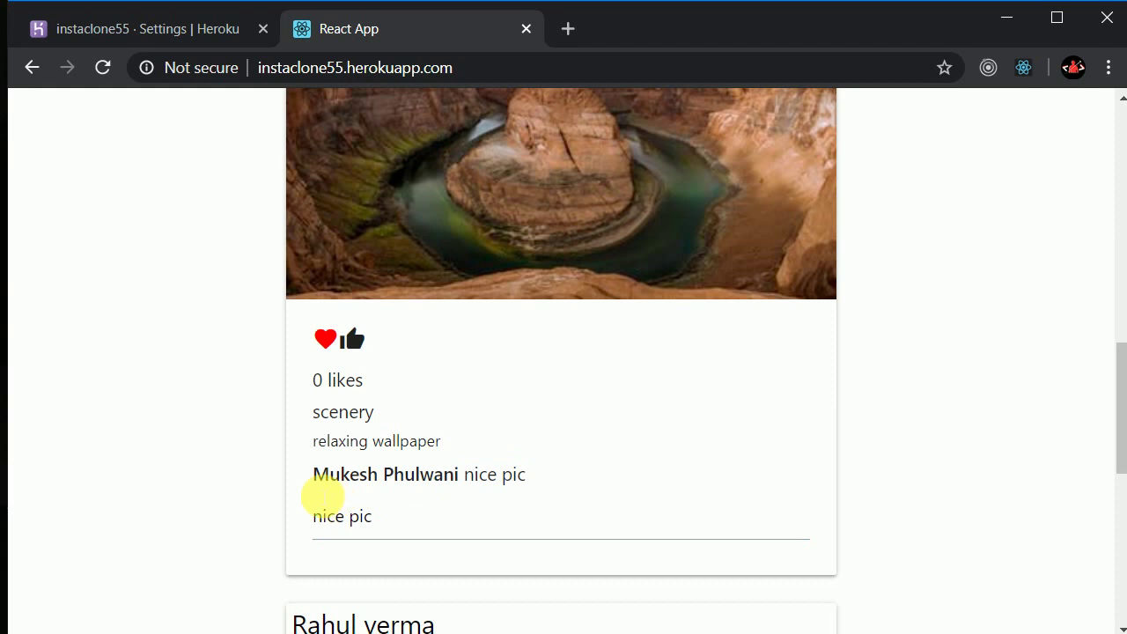
Like the scenery post so it shows 1 like, then return to the top of the feed
left_click(356, 351)
left_click_drag(364, 382, 310, 393)
left_click(468, 434)
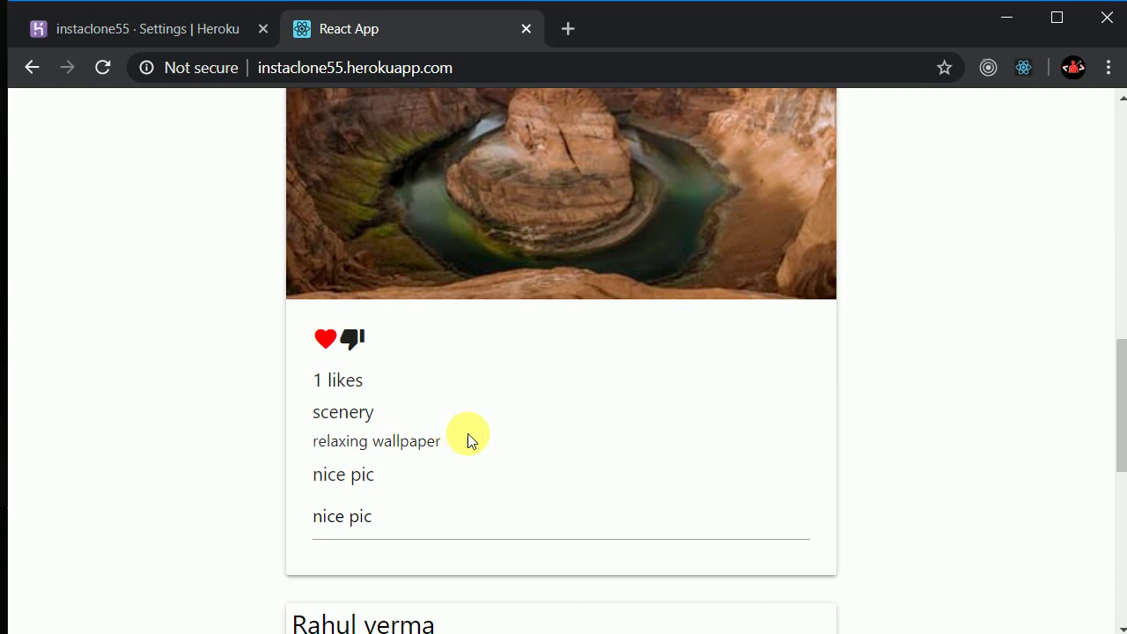
scroll(487, 436, "up", 8)
scroll(487, 436, "up", 2)
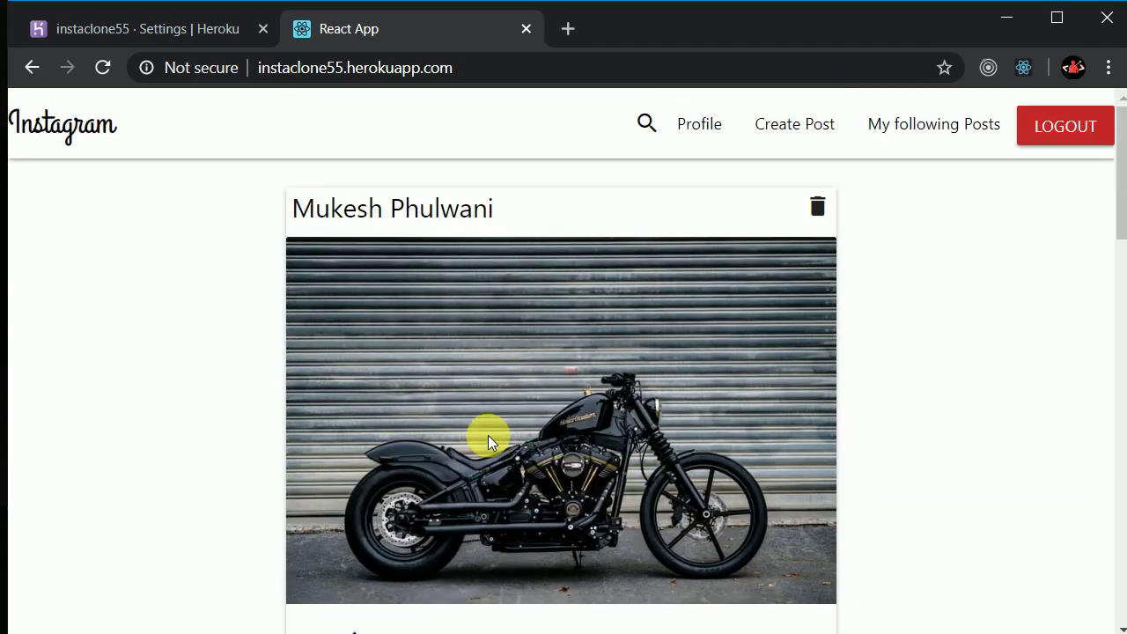
scroll(550, 421, "down", 1)
scroll(553, 421, "up", 1)
scroll(552, 421, "up", 1)
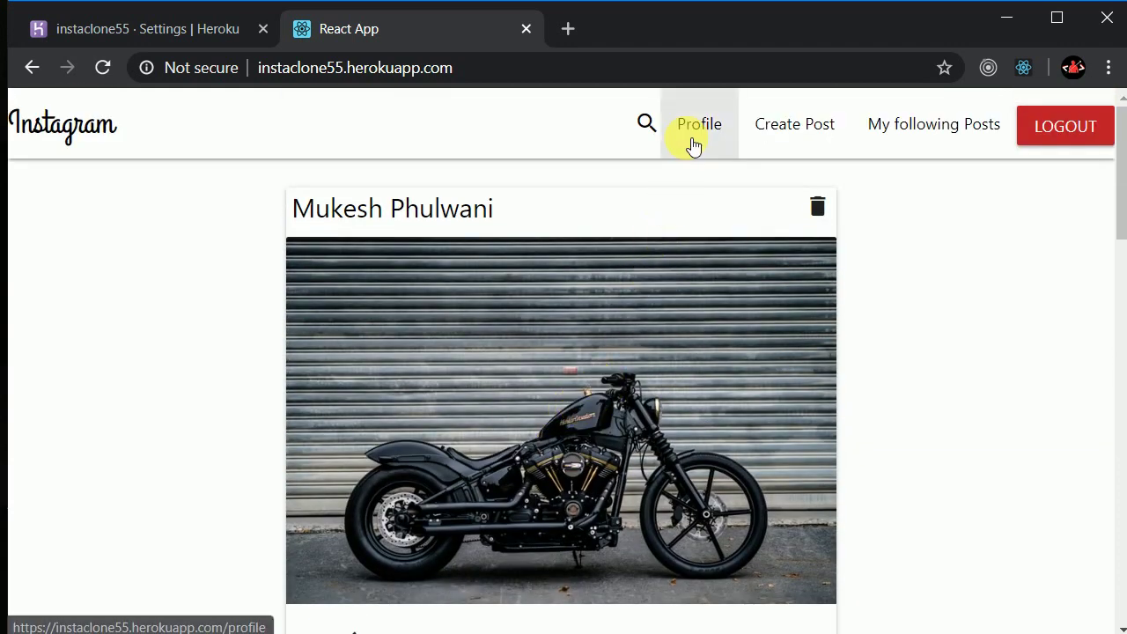
left_click(694, 142)
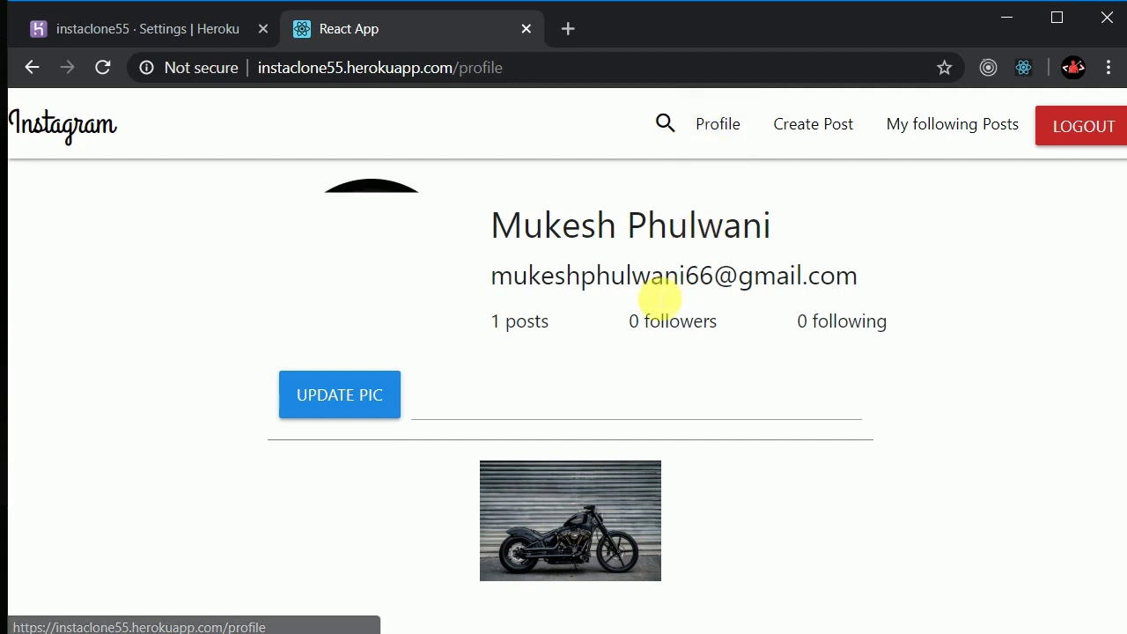
left_click_drag(626, 322, 699, 329)
left_click_drag(785, 320, 893, 332)
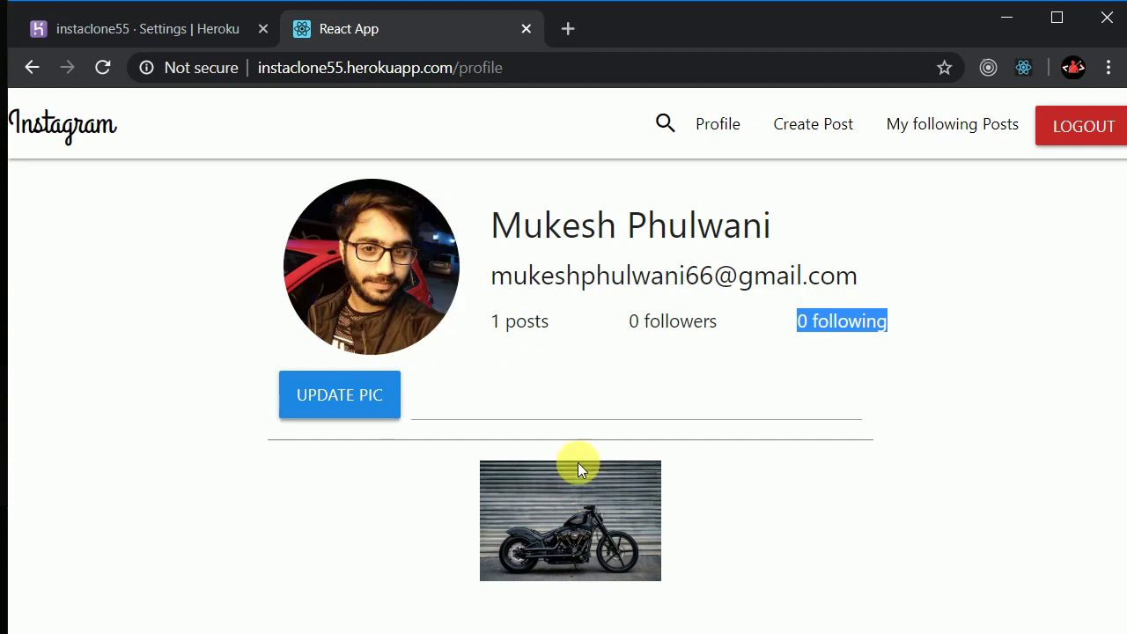
left_click_drag(467, 471, 625, 546)
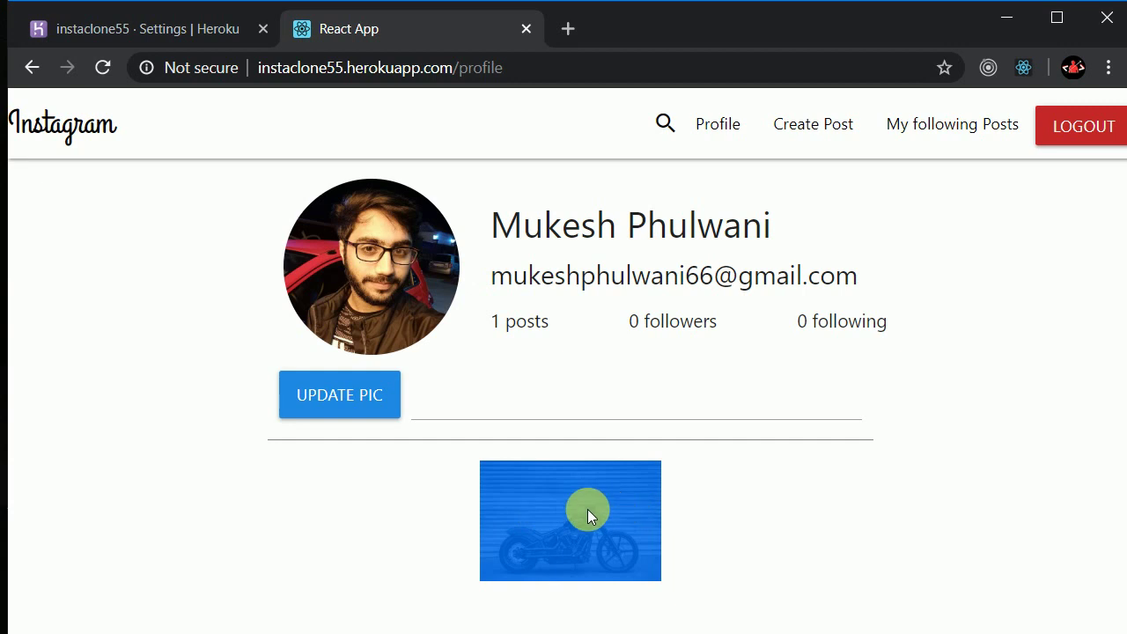
left_click(718, 527)
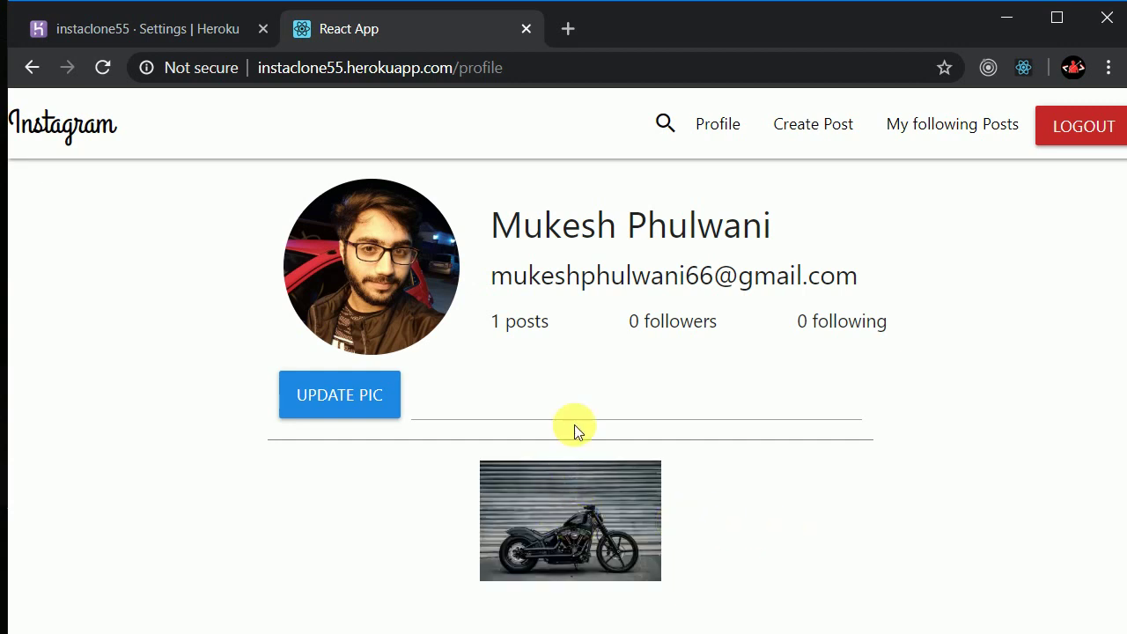
left_click(71, 126)
scroll(454, 308, "down", 1)
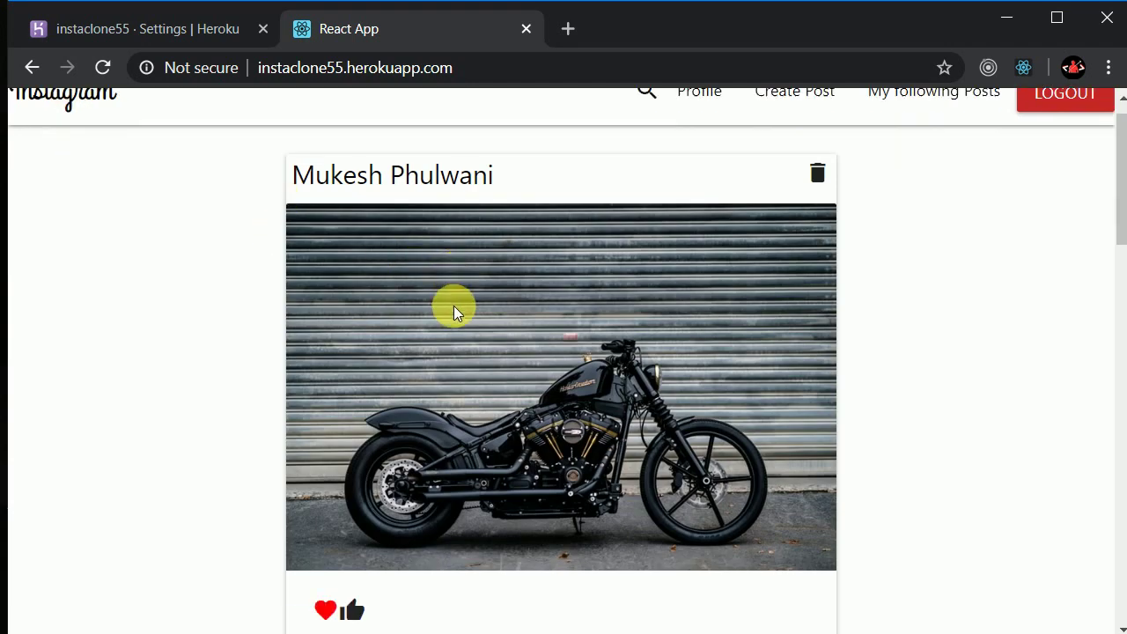
Follow the canyon photo's author from their profile, raising their followers to 1, then go back
scroll(454, 308, "down", 6)
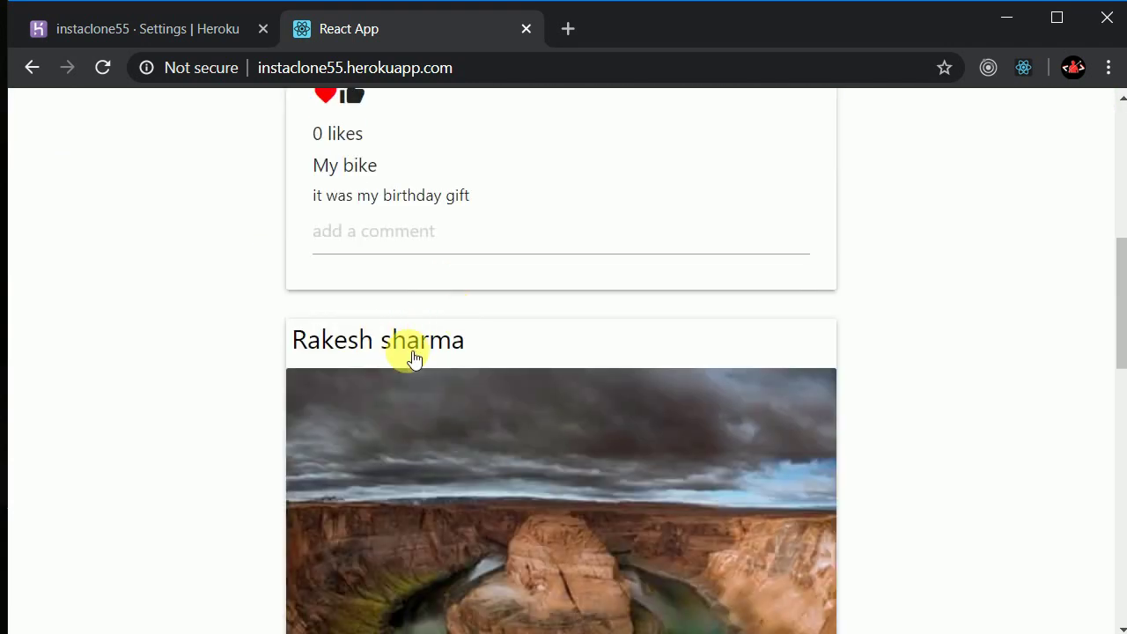
left_click(412, 353)
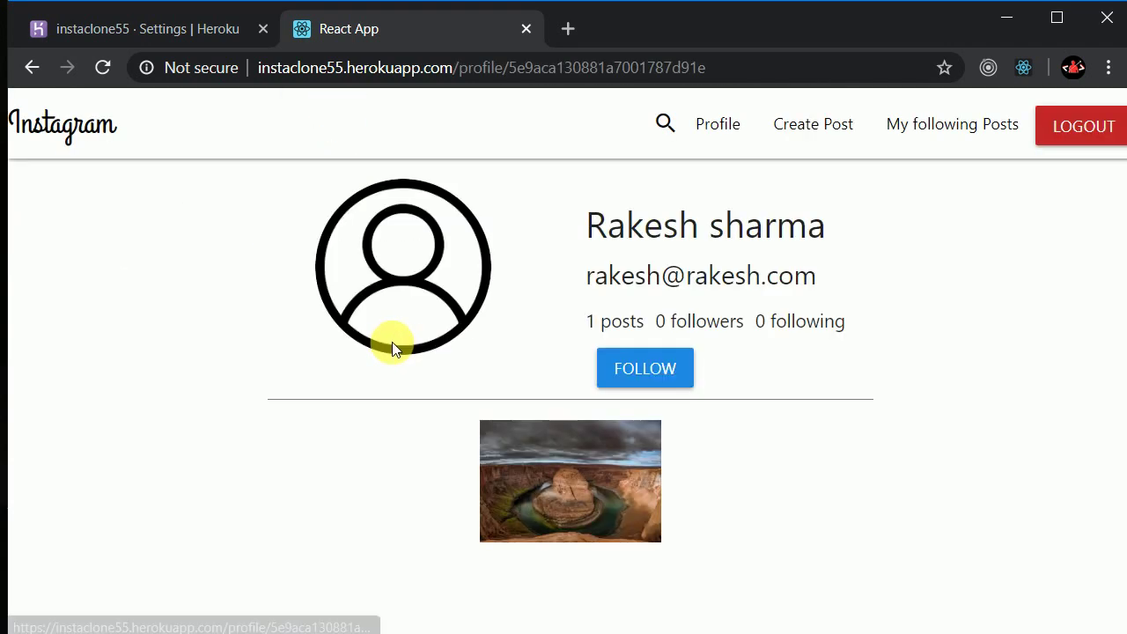
left_click_drag(590, 227, 868, 290)
left_click(906, 370)
left_click(674, 379)
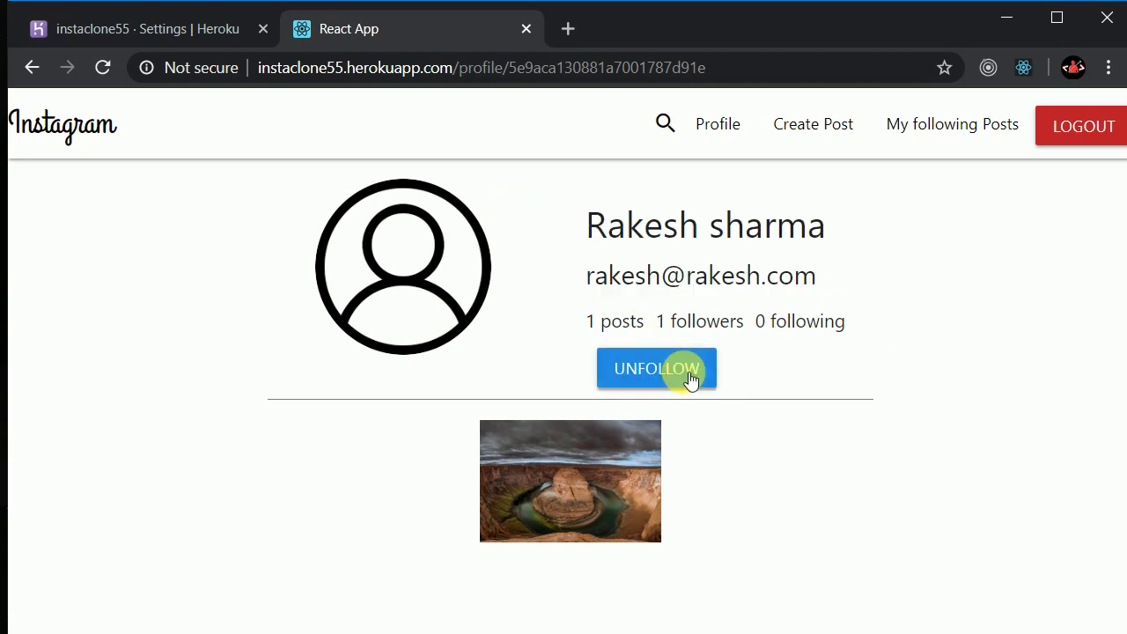
left_click(32, 66)
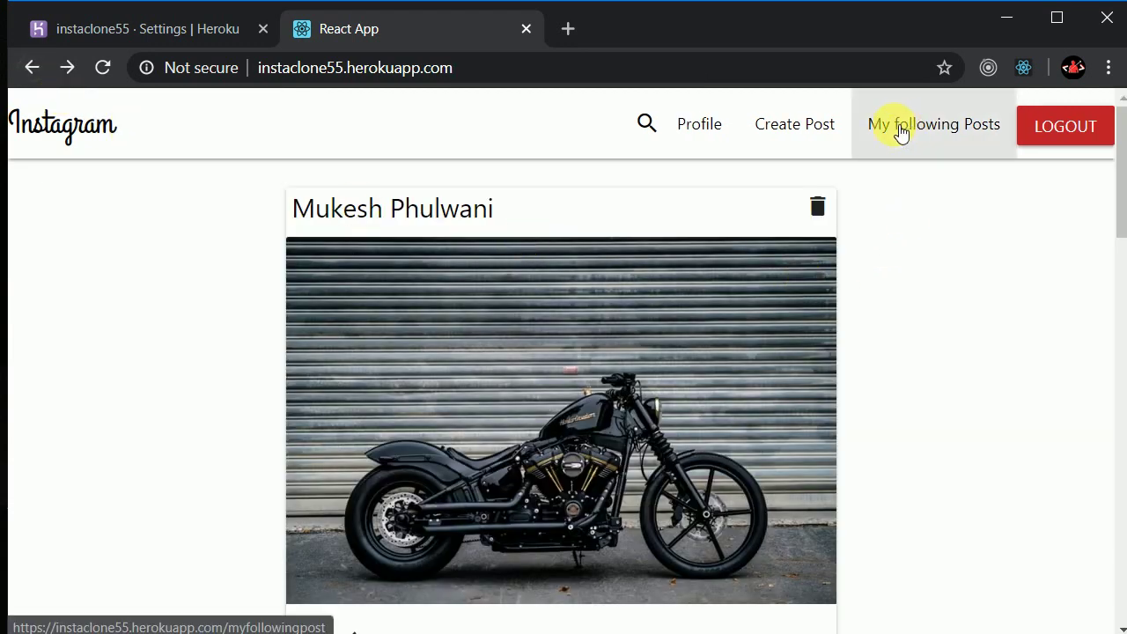
left_click(903, 137)
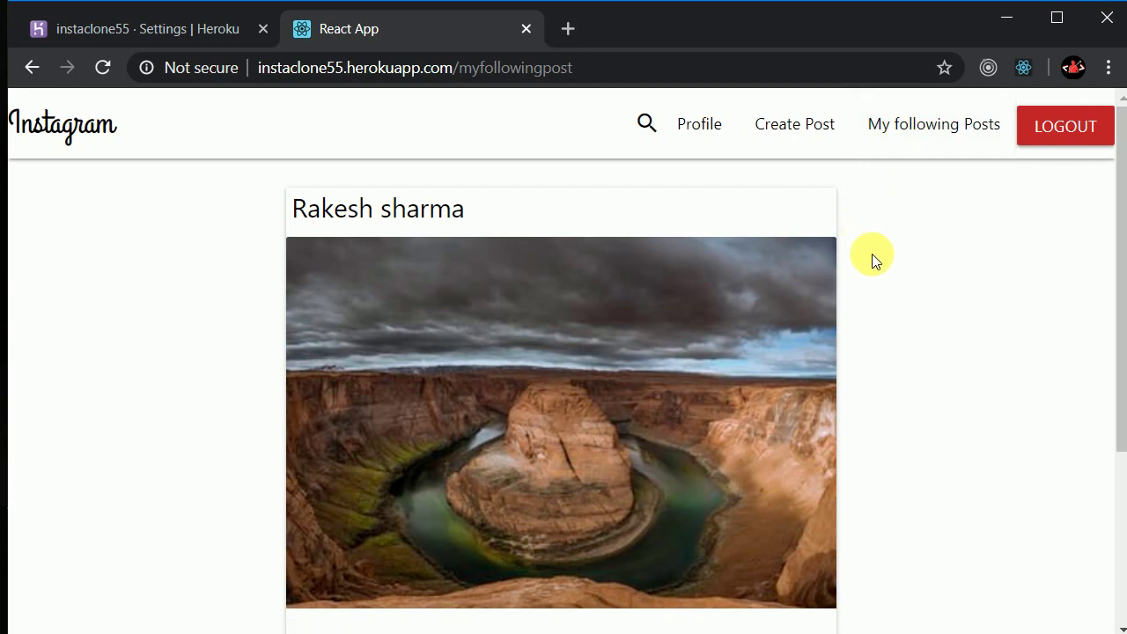
scroll(814, 317, "down", 3)
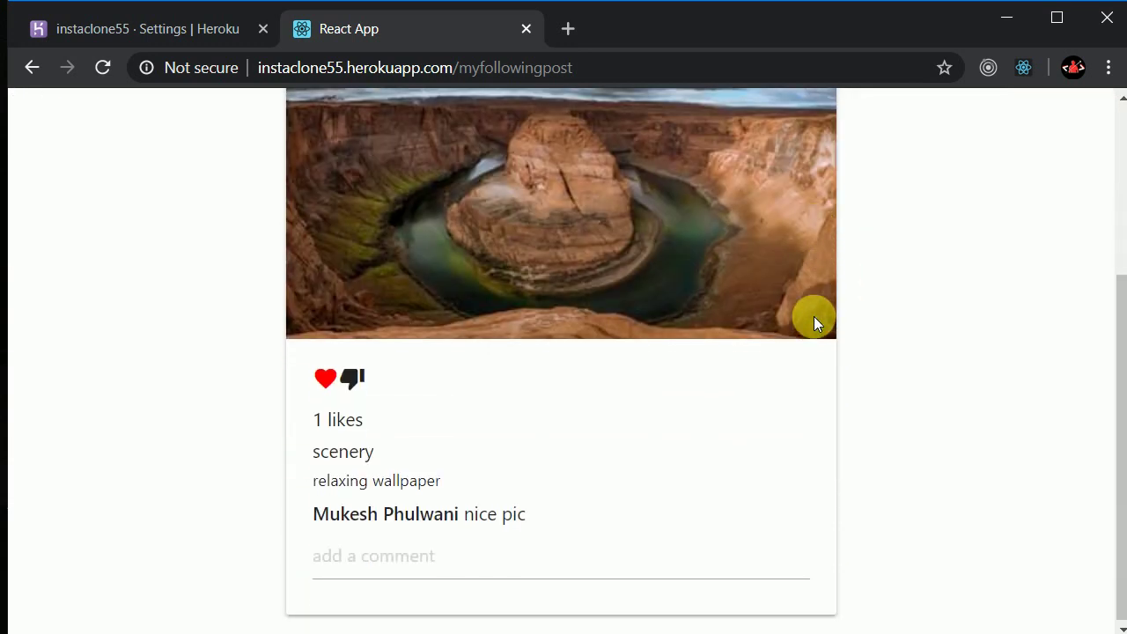
scroll(830, 335, "up", 3)
scroll(868, 296, "down", 1)
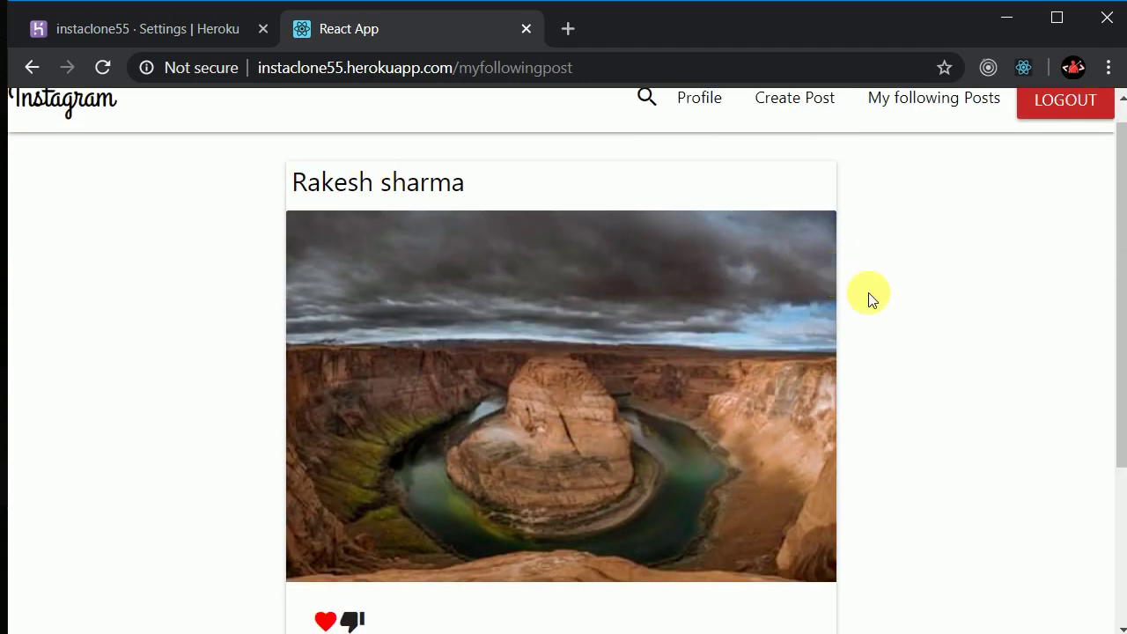
scroll(915, 215, "up", 1)
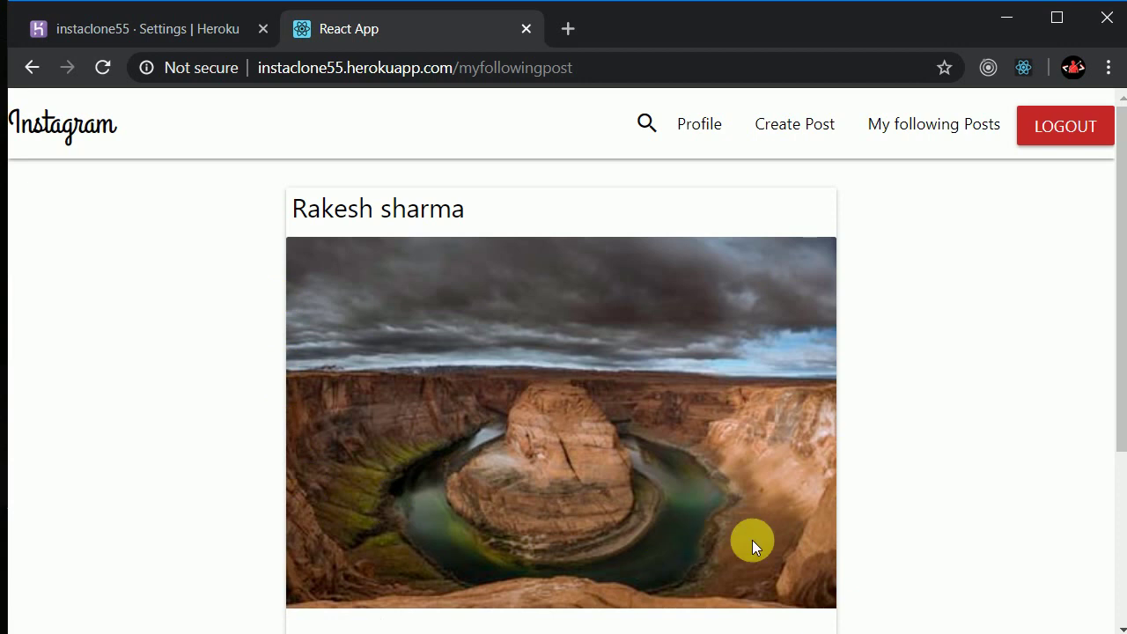
scroll(336, 237, "down", 1)
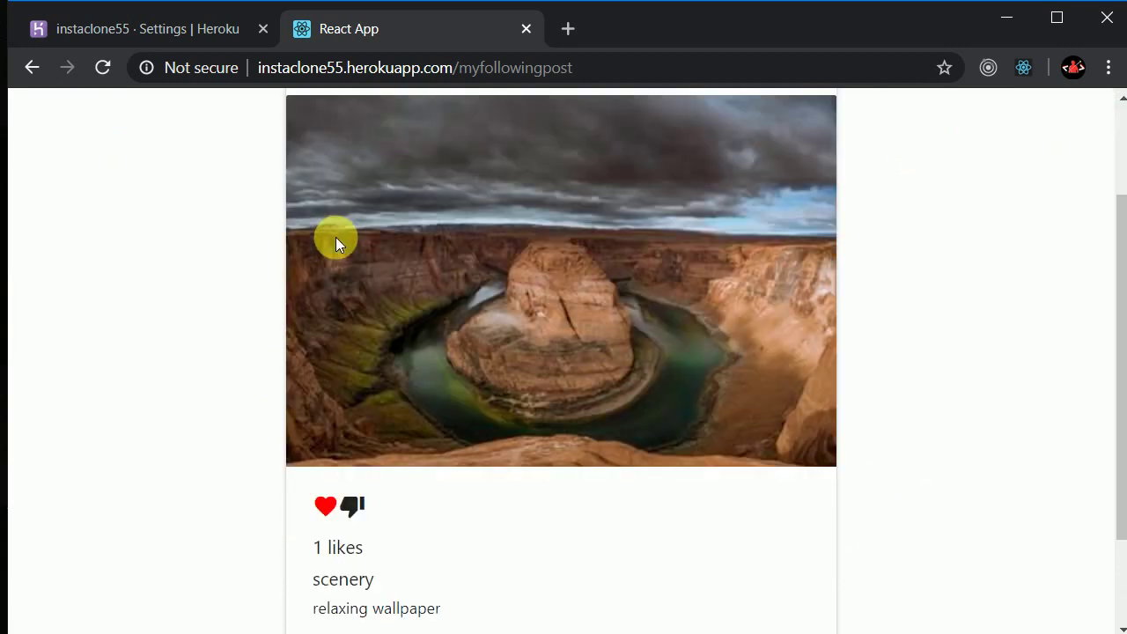
scroll(357, 297, "up", 1)
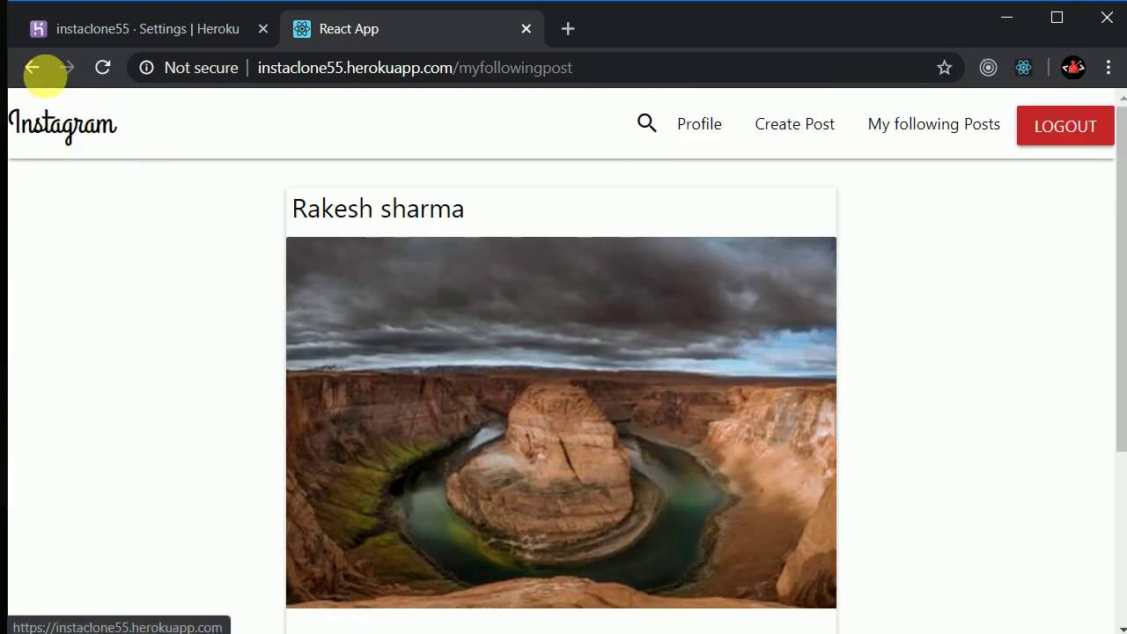
left_click(32, 67)
scroll(387, 282, "down", 4)
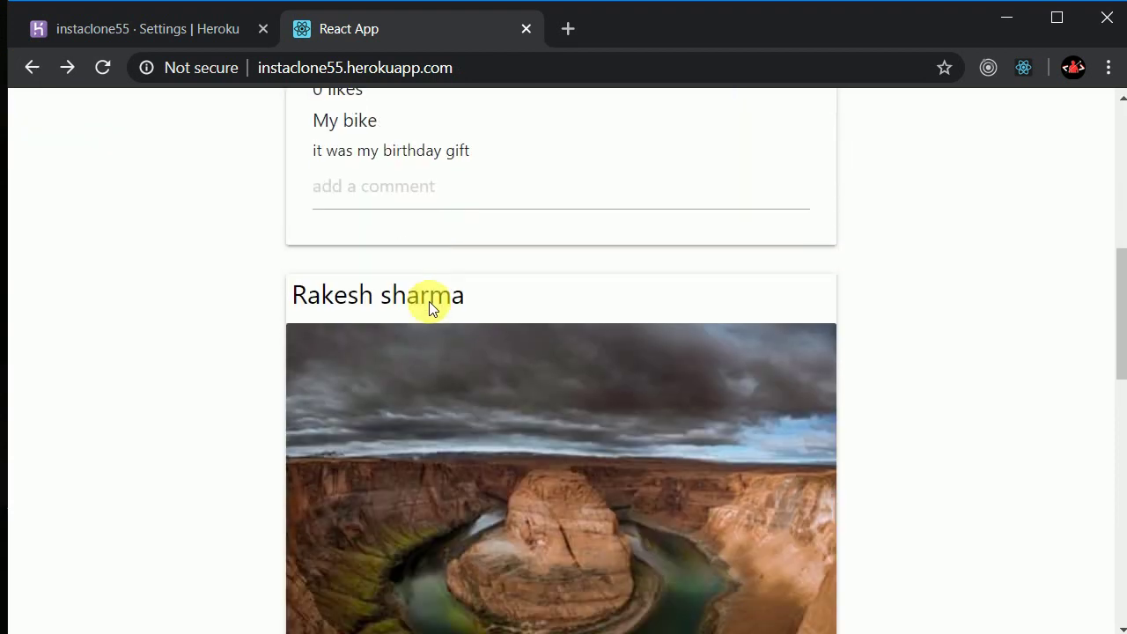
scroll(429, 304, "down", 6)
Open the lake photo author's profile and follow them, bringing their followers to 1
left_click(382, 407)
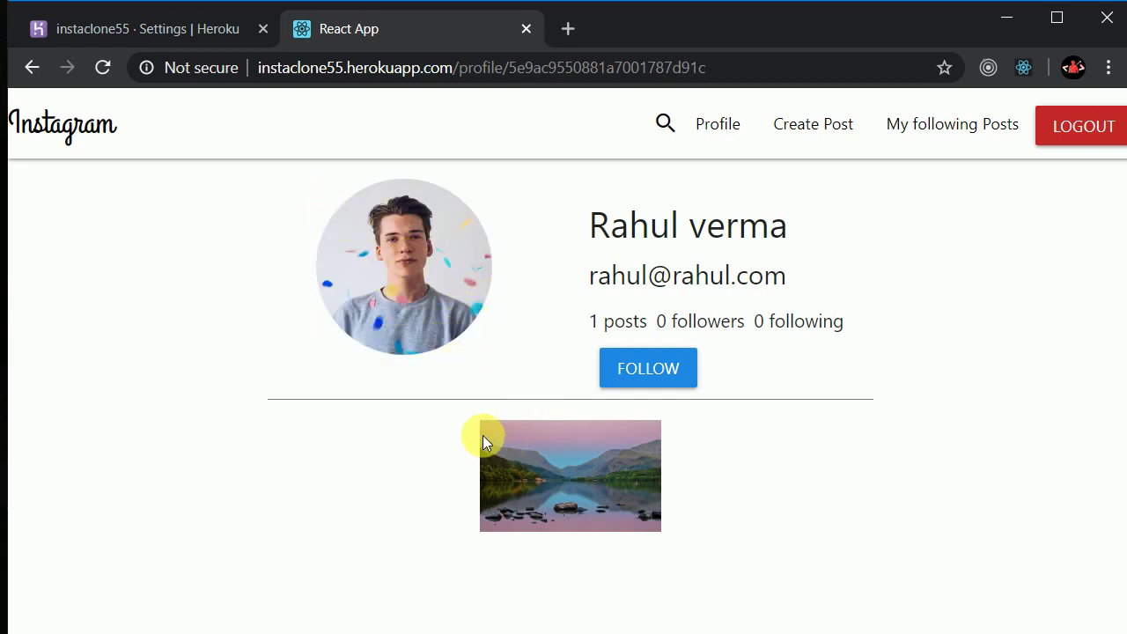
left_click(31, 69)
left_click_drag(126, 151, 233, 352)
left_click(234, 353)
scroll(234, 353, "down", 13)
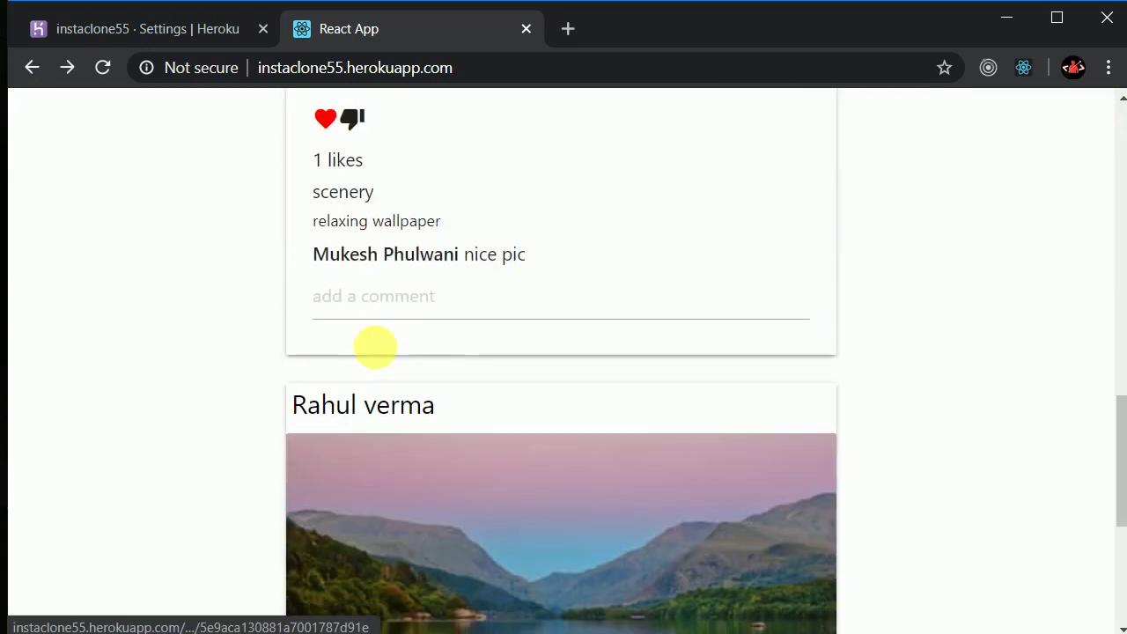
left_click(367, 397)
left_click(667, 378)
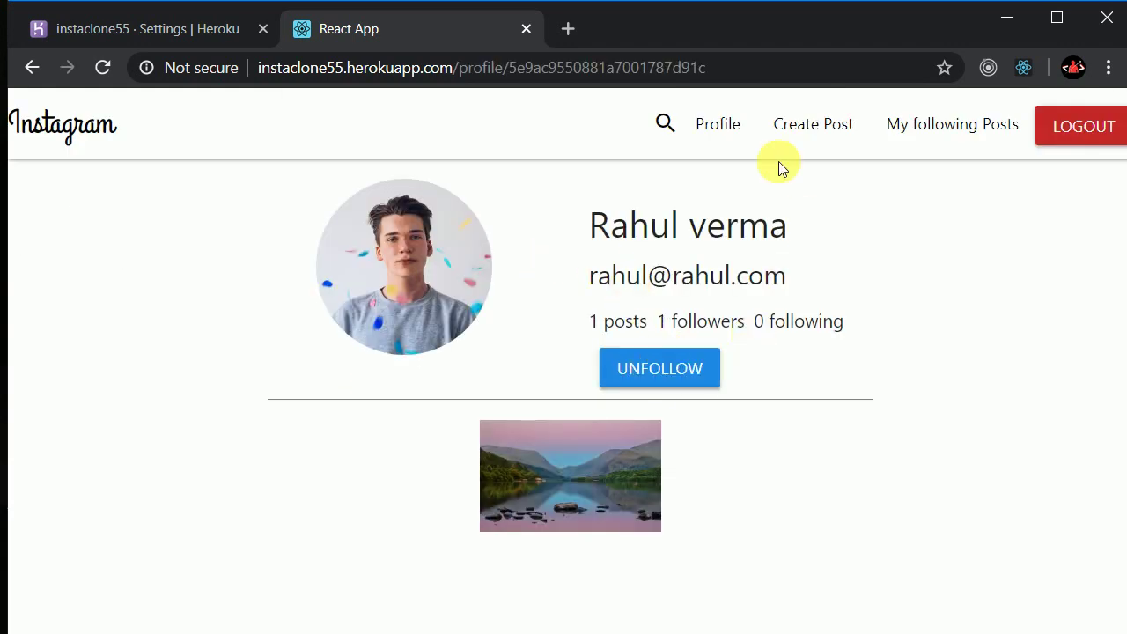
left_click(728, 148)
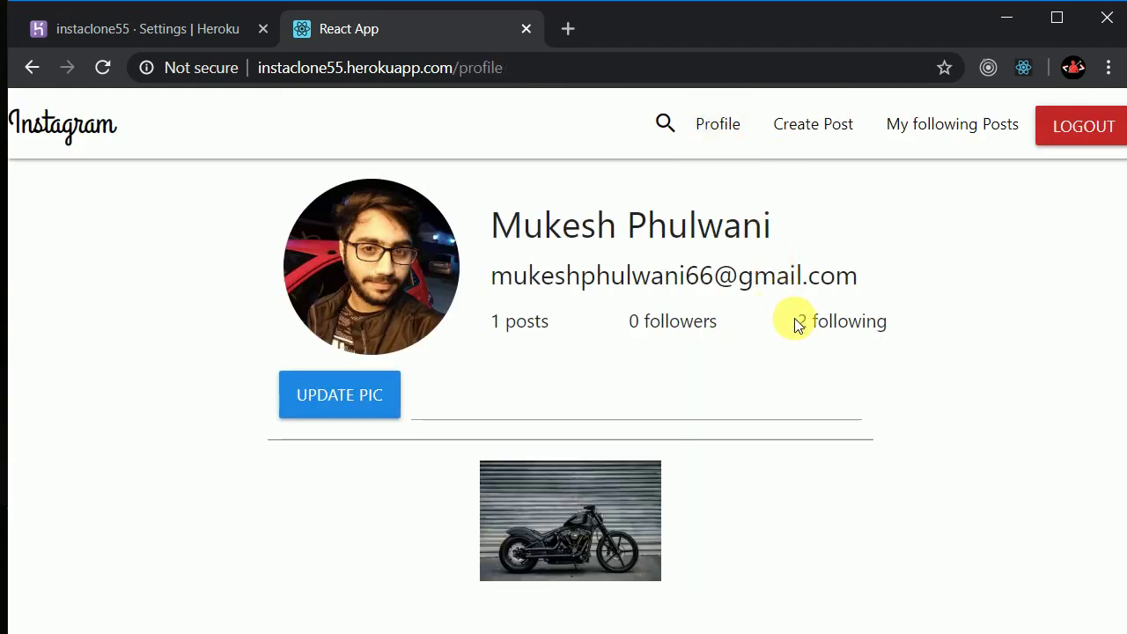
Check the own profile shows 2 following, then open the My following Posts feed
left_click_drag(795, 326, 886, 330)
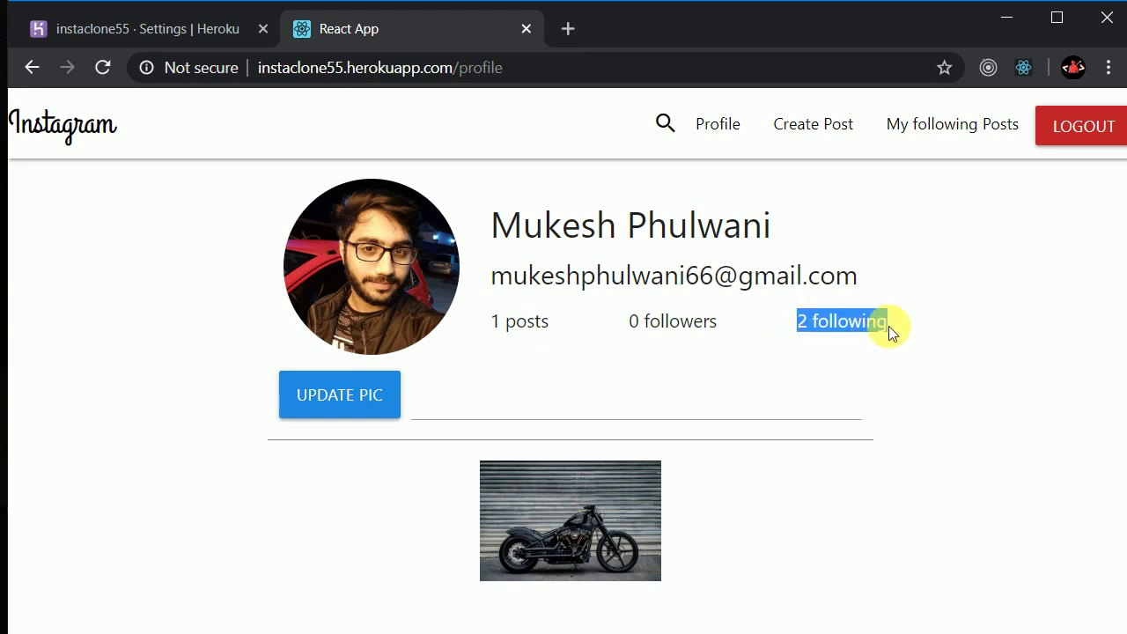
left_click(825, 329)
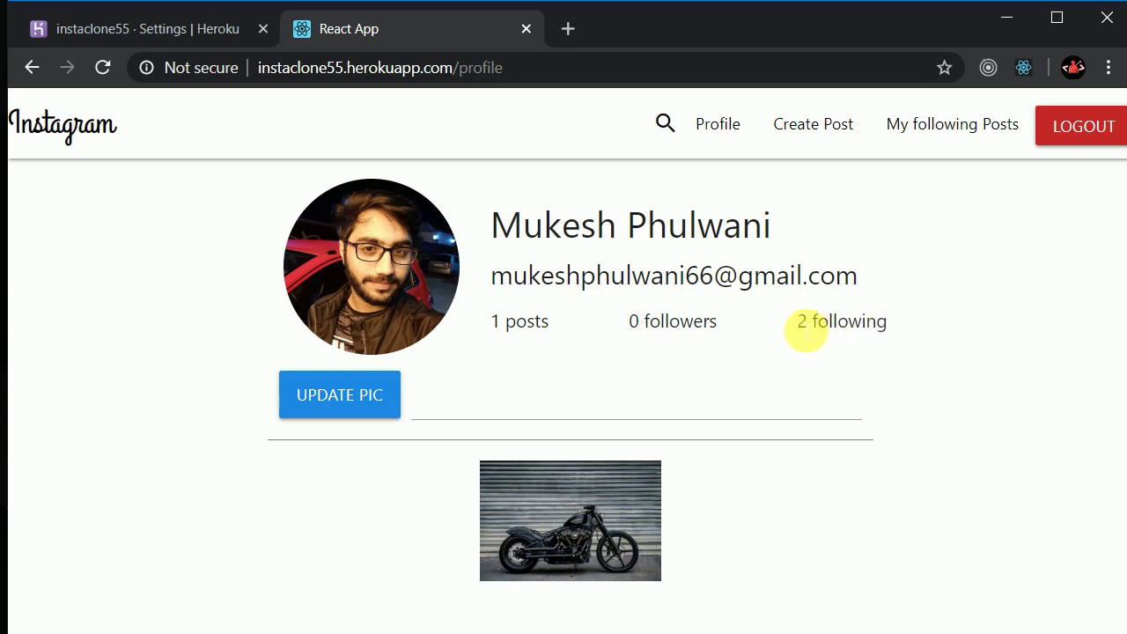
left_click_drag(806, 331, 899, 327)
left_click(899, 327)
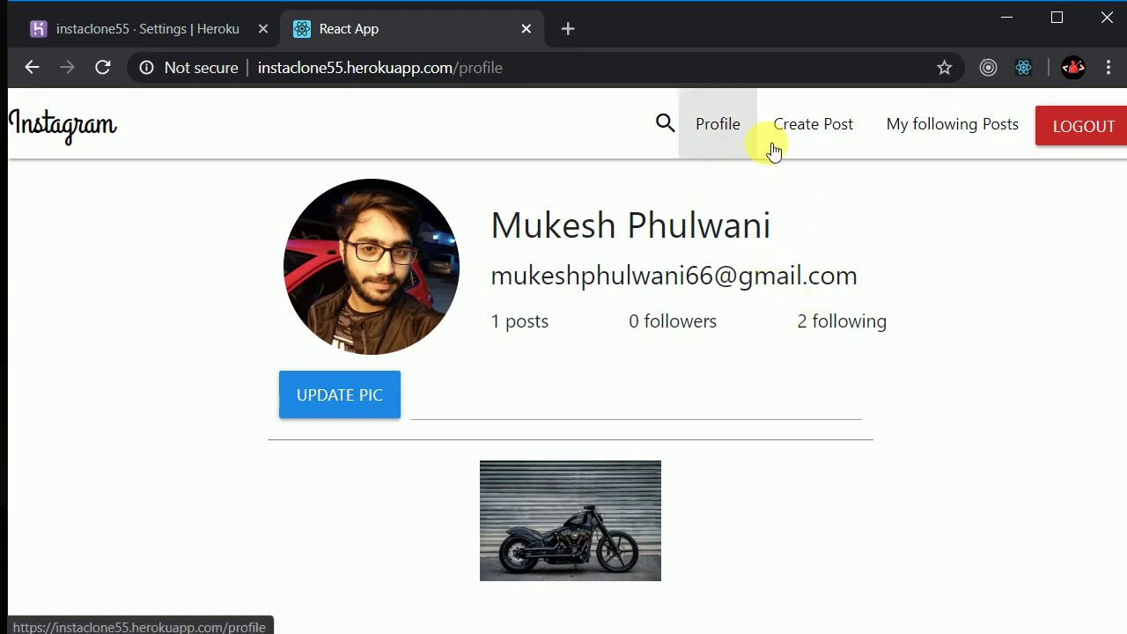
left_click(969, 152)
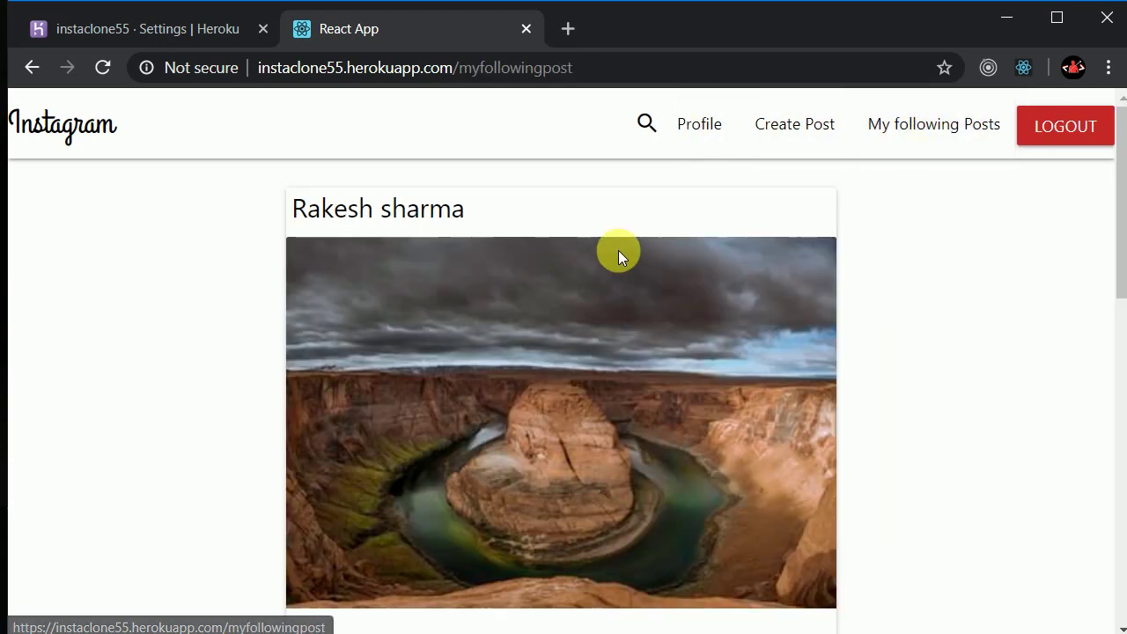
Scroll through the following-posts feed and back to the top, then open the user search box
scroll(516, 324, "down", 1)
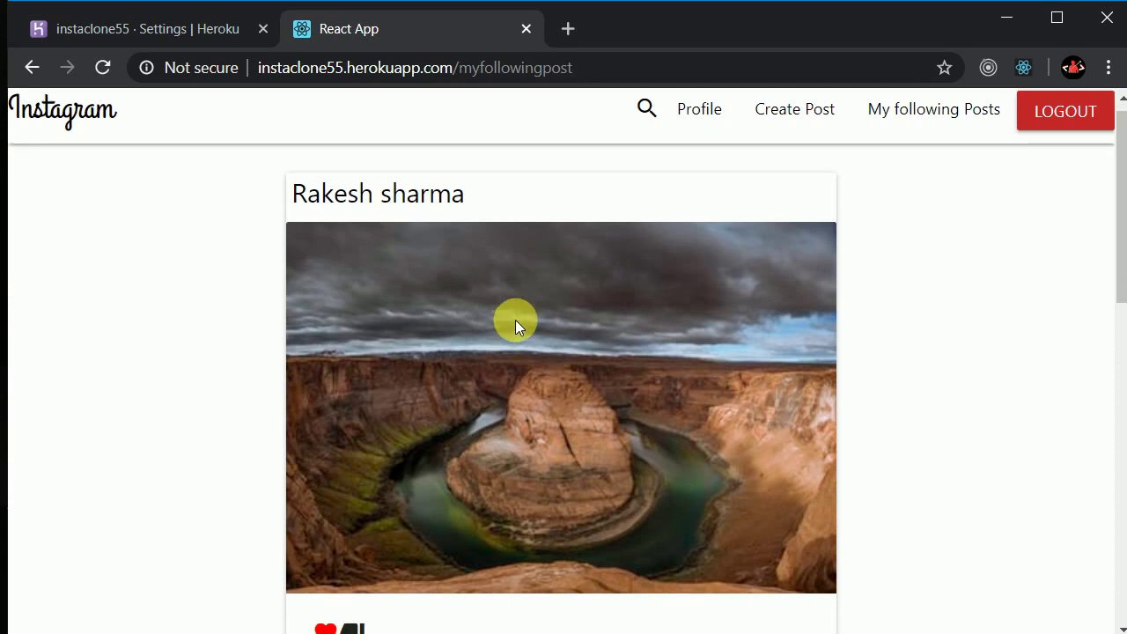
scroll(518, 319, "down", 10)
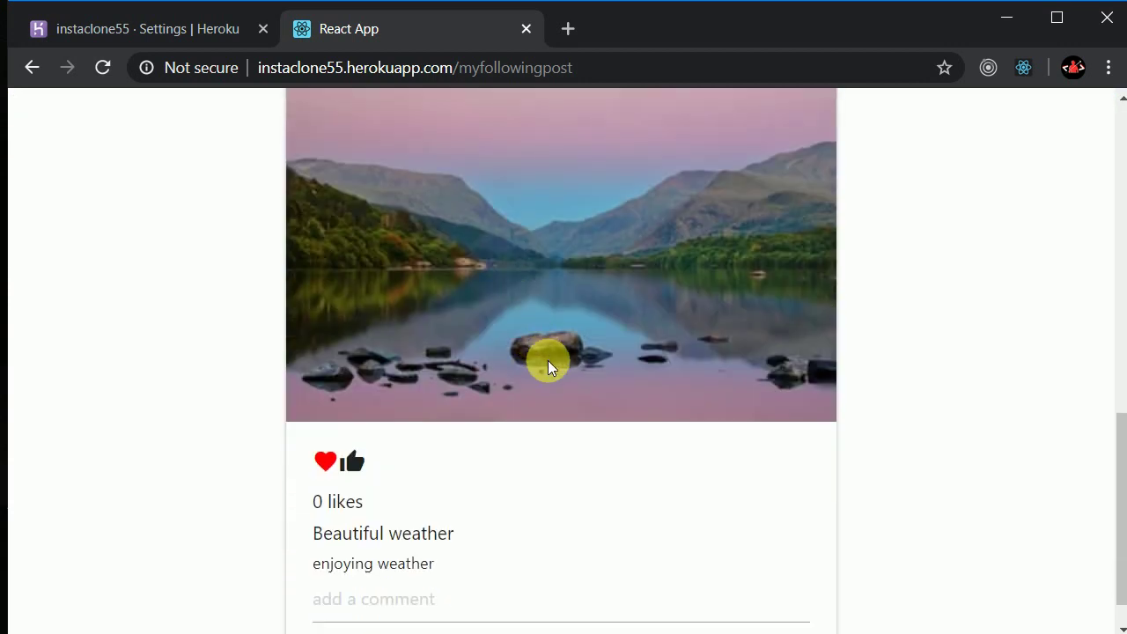
scroll(550, 363, "up", 10)
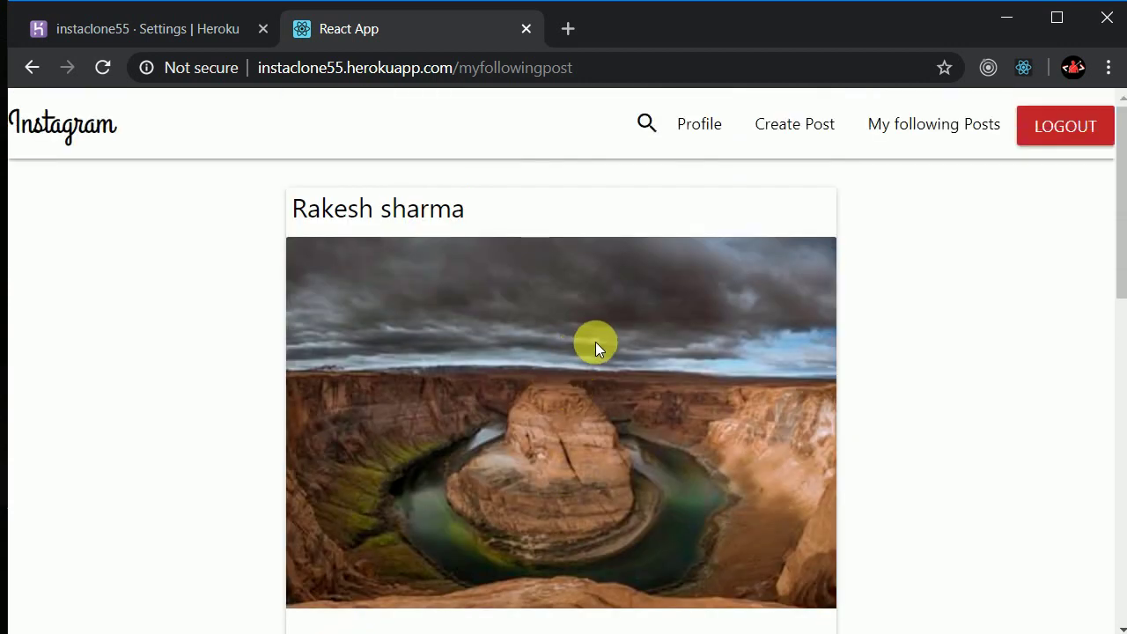
left_click(647, 125)
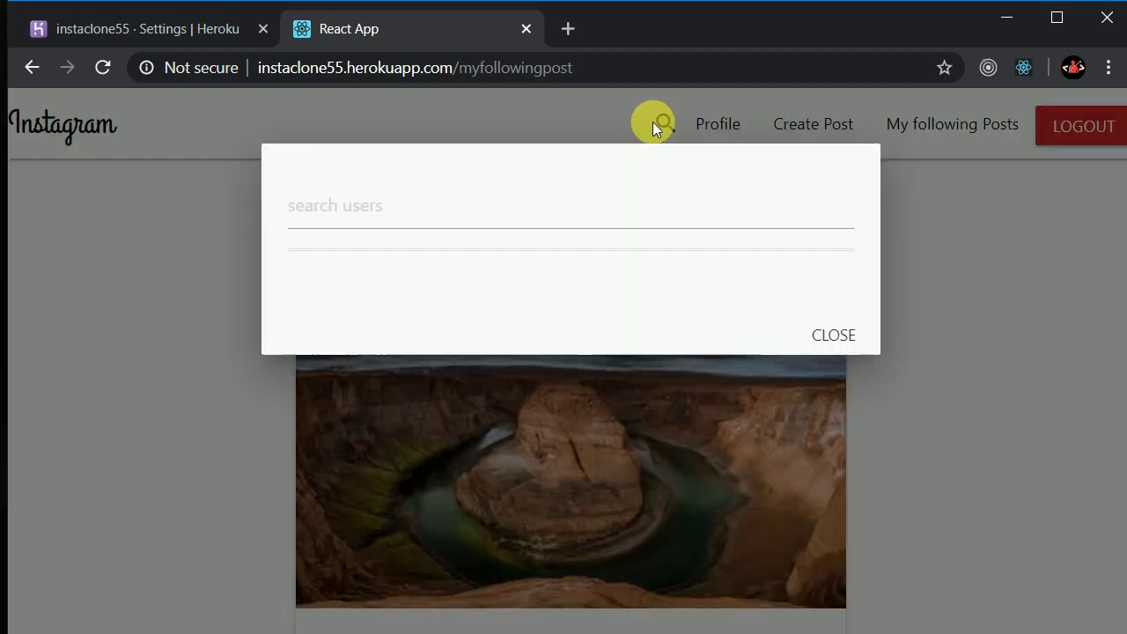
Search users for 'r', open the first matching profile, then return to the home feed
left_click(410, 225)
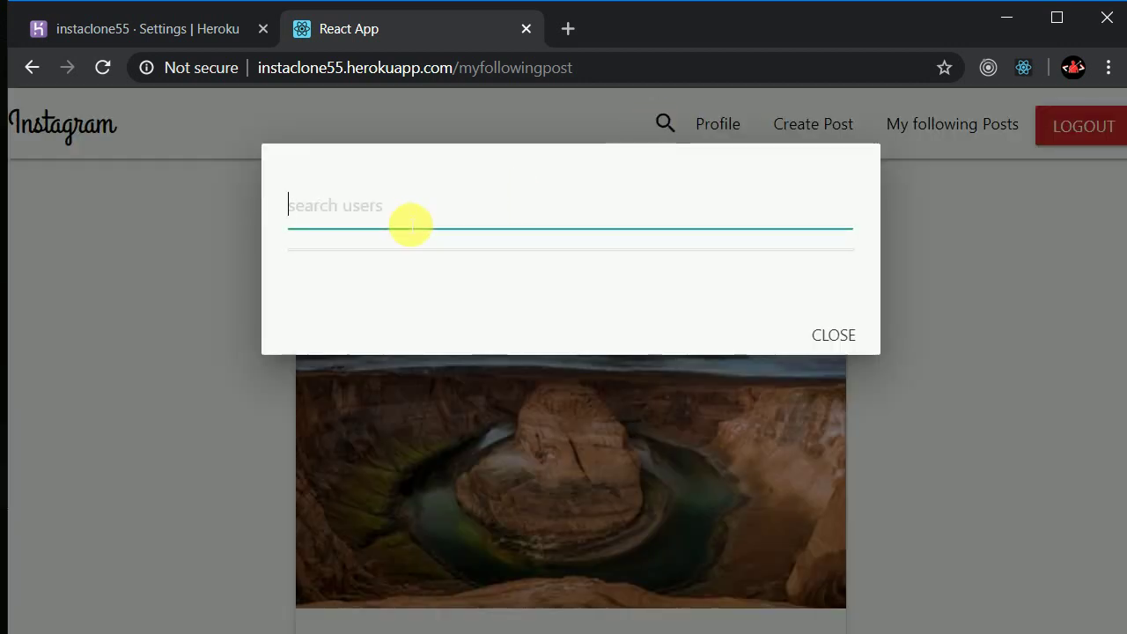
type("ra")
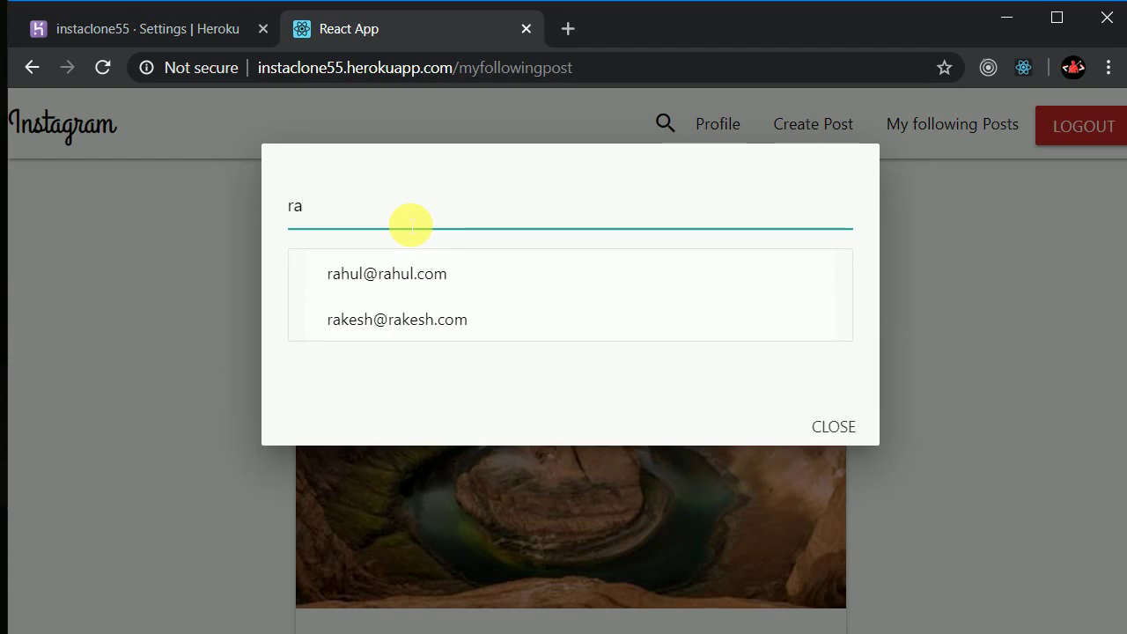
left_click(384, 277)
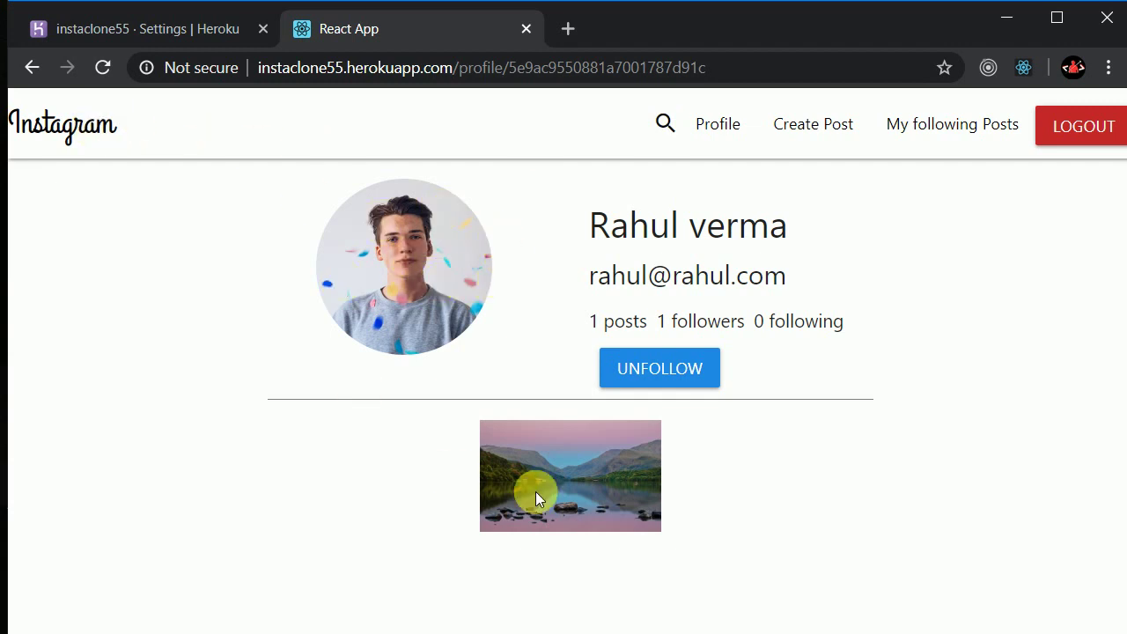
left_click(58, 123)
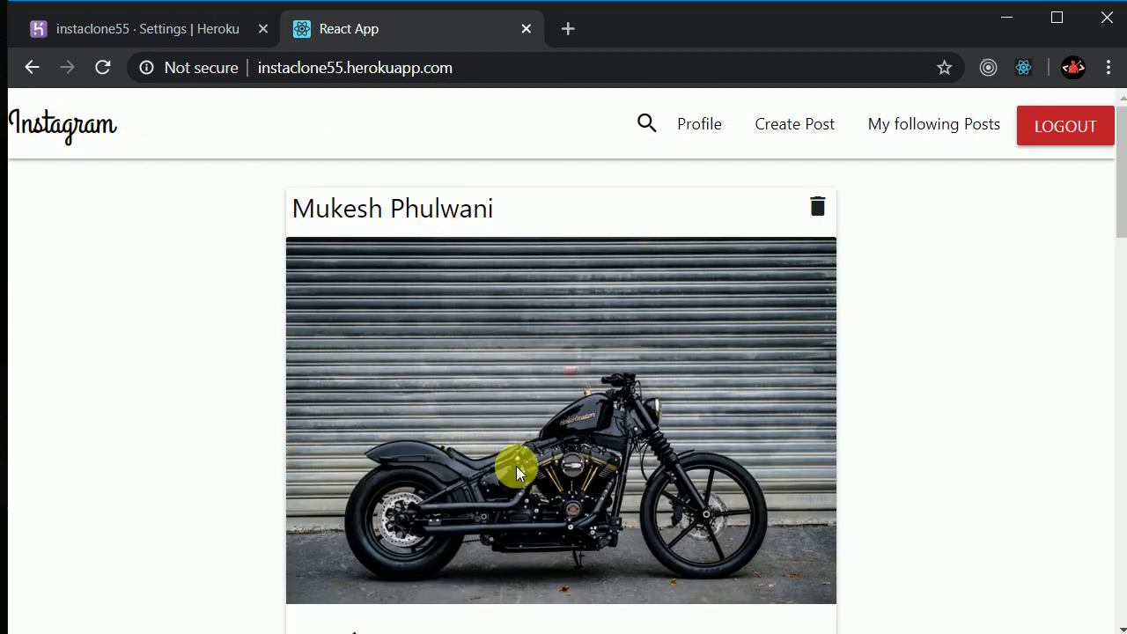
Browse the home feed, highlight the motorcycle post's like count, then log out of the account
scroll(644, 388, "down", 7)
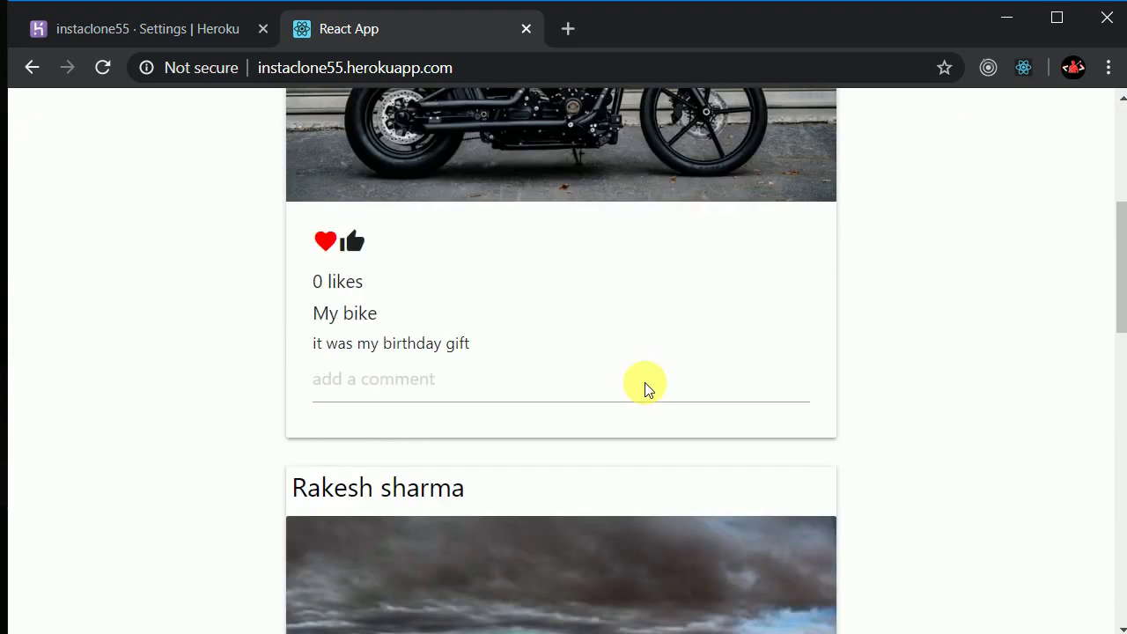
scroll(644, 388, "up", 7)
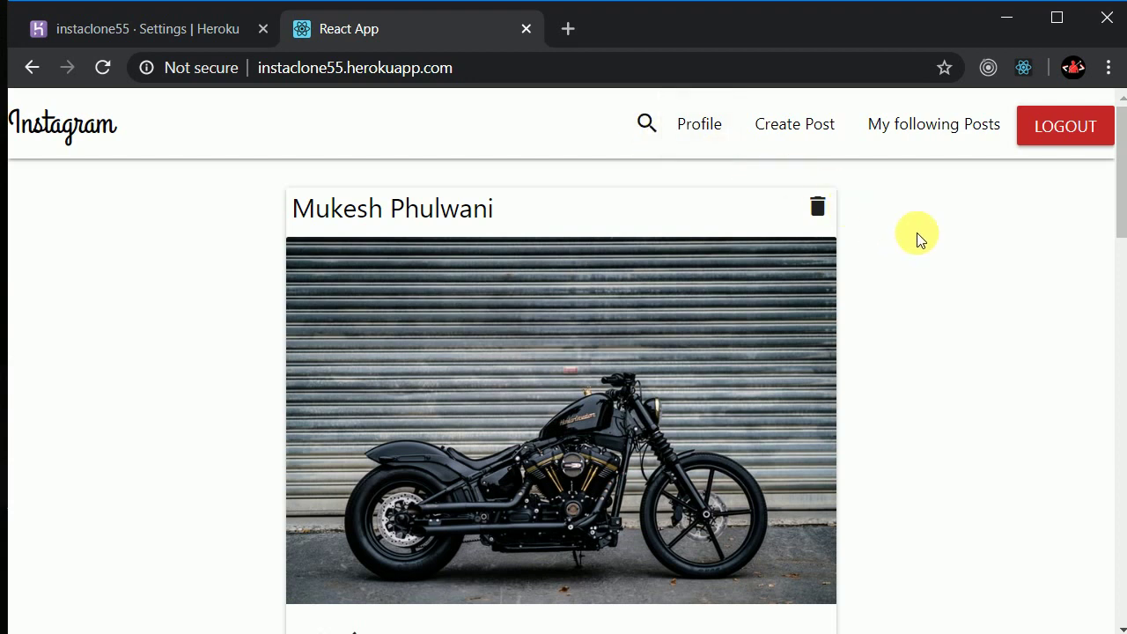
scroll(135, 270, "down", 7)
scroll(136, 270, "up", 7)
scroll(138, 283, "down", 4)
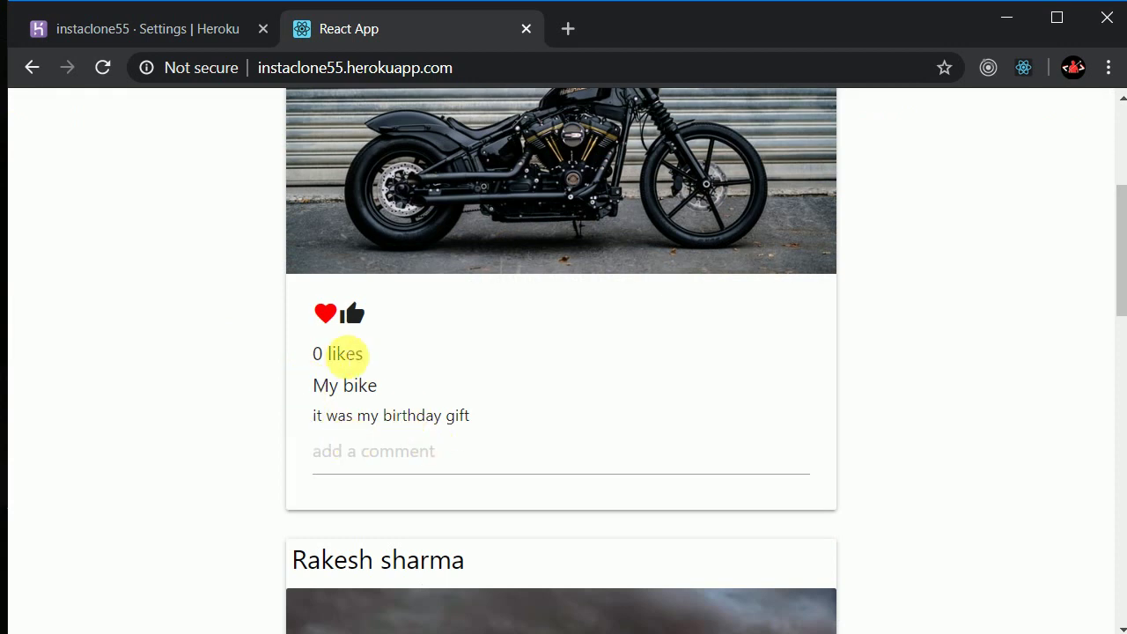
left_click_drag(319, 356, 465, 347)
scroll(476, 343, "up", 4)
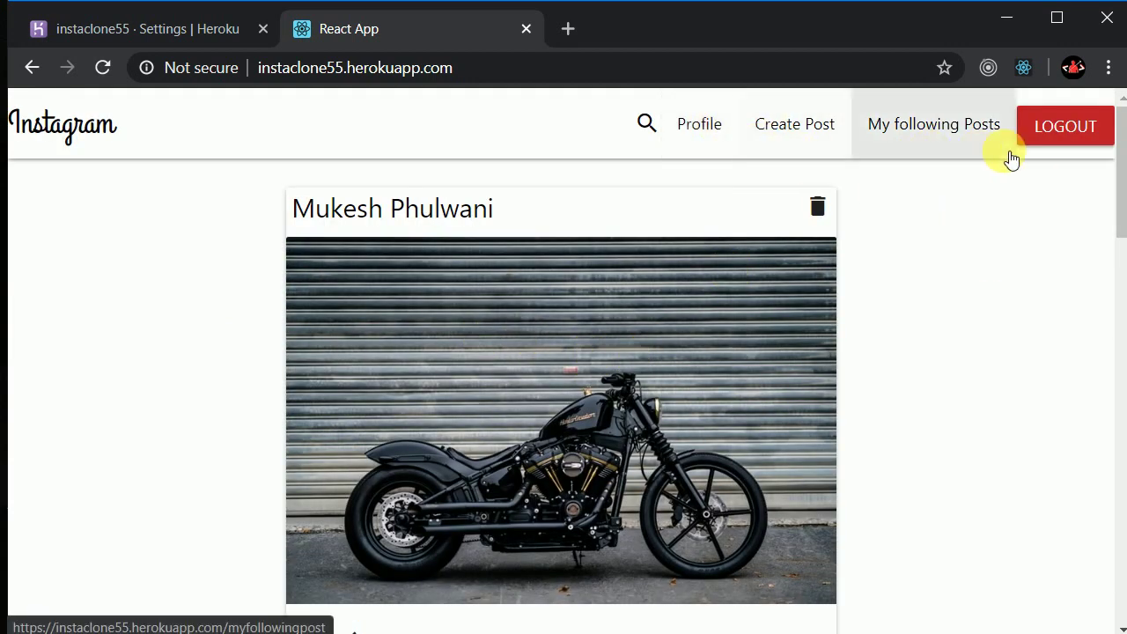
left_click(1059, 131)
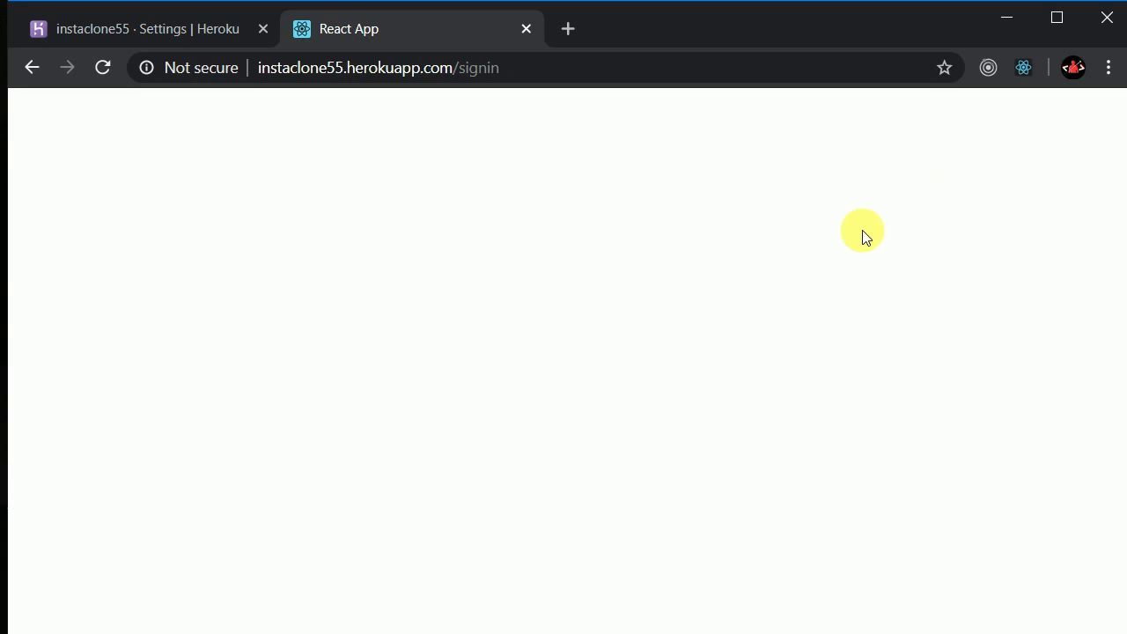
Request a password reset for the account's email, correcting the typo in its mail domain
left_click(93, 67)
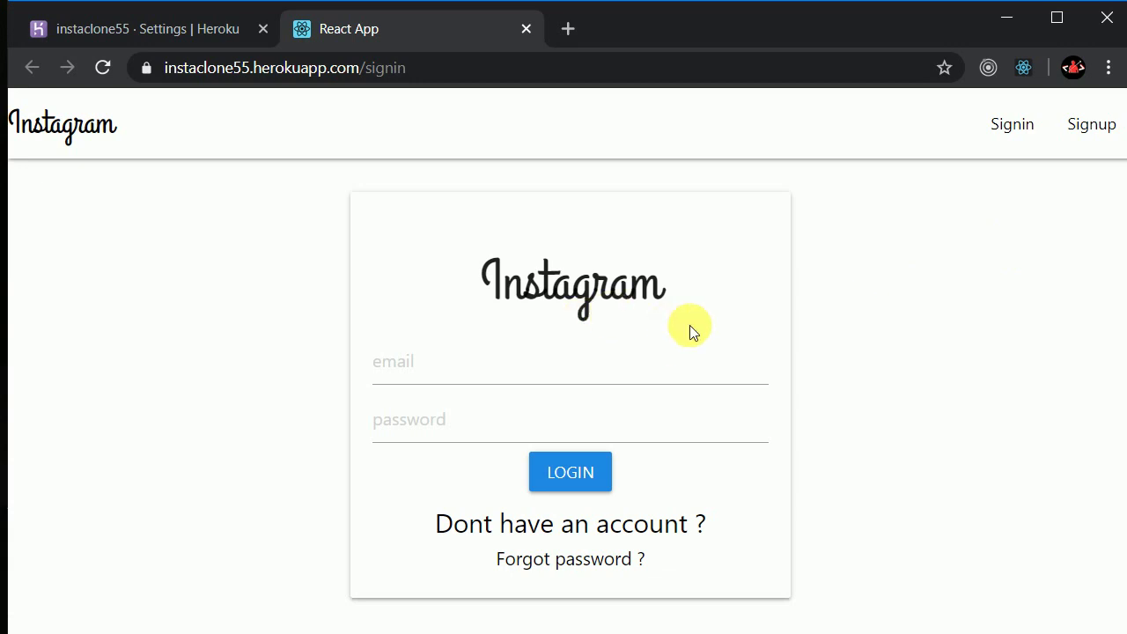
left_click(571, 561)
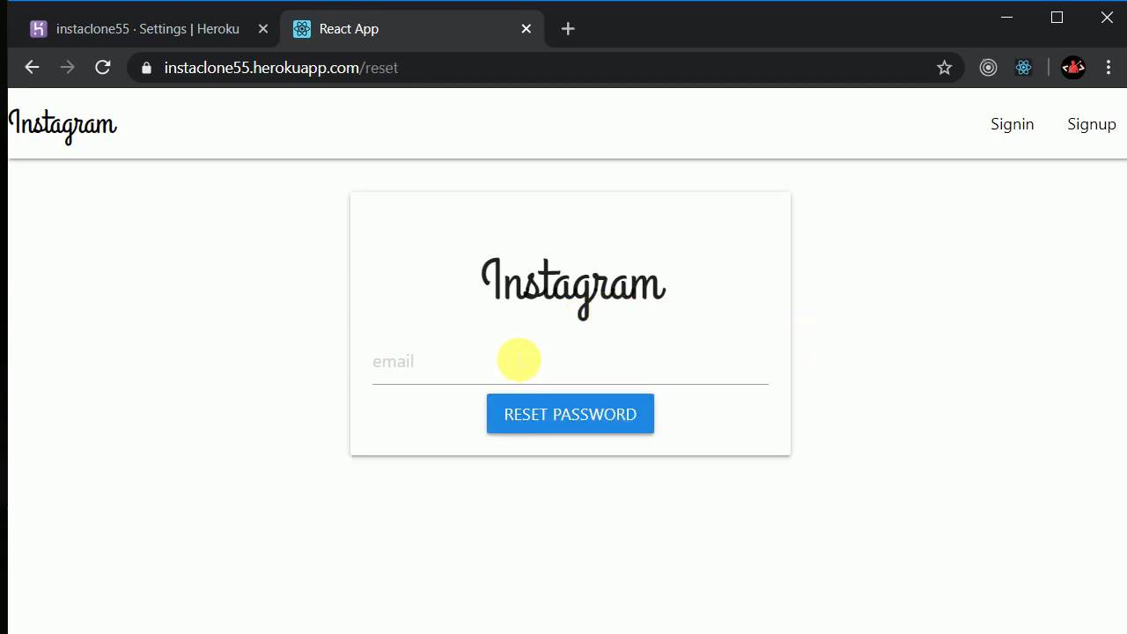
left_click(428, 372)
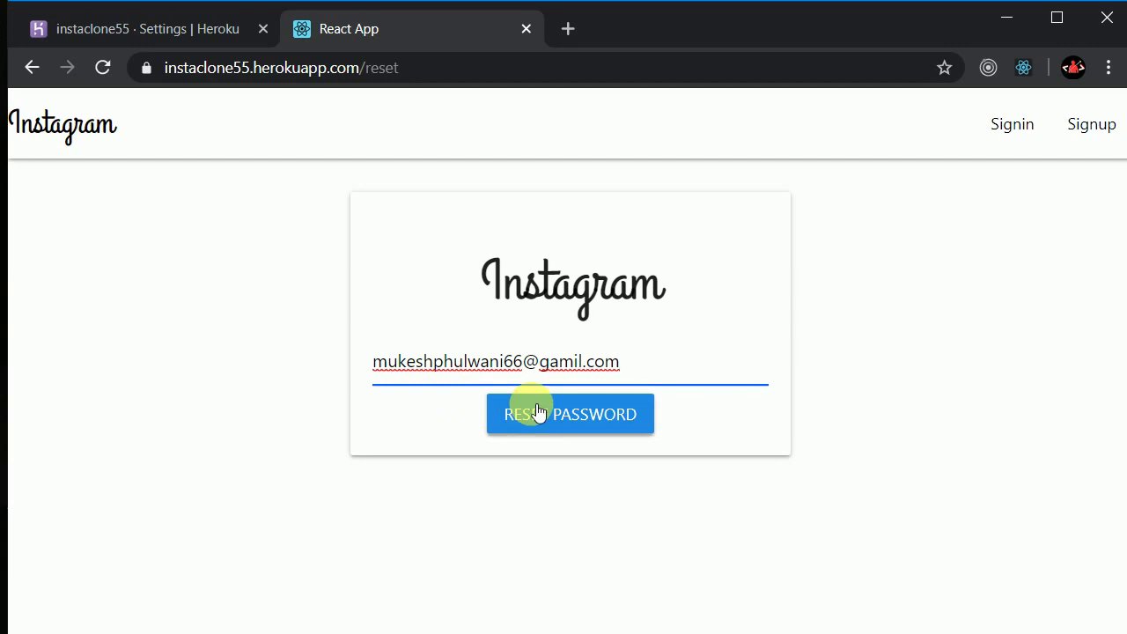
left_click(568, 362)
key("BackSpace")
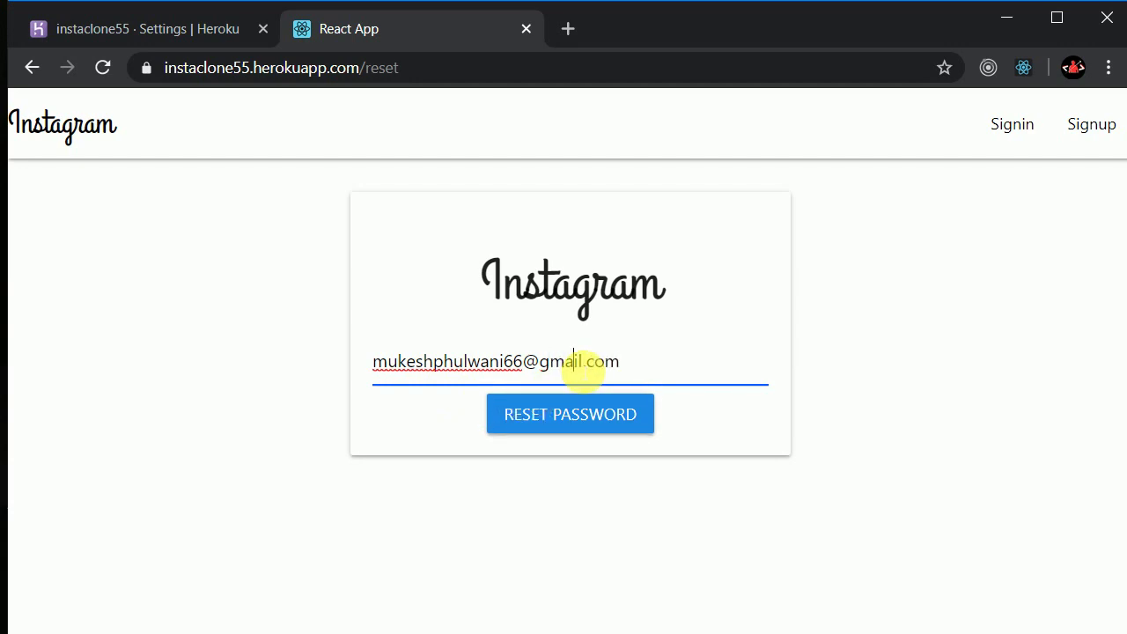
left_click(627, 363)
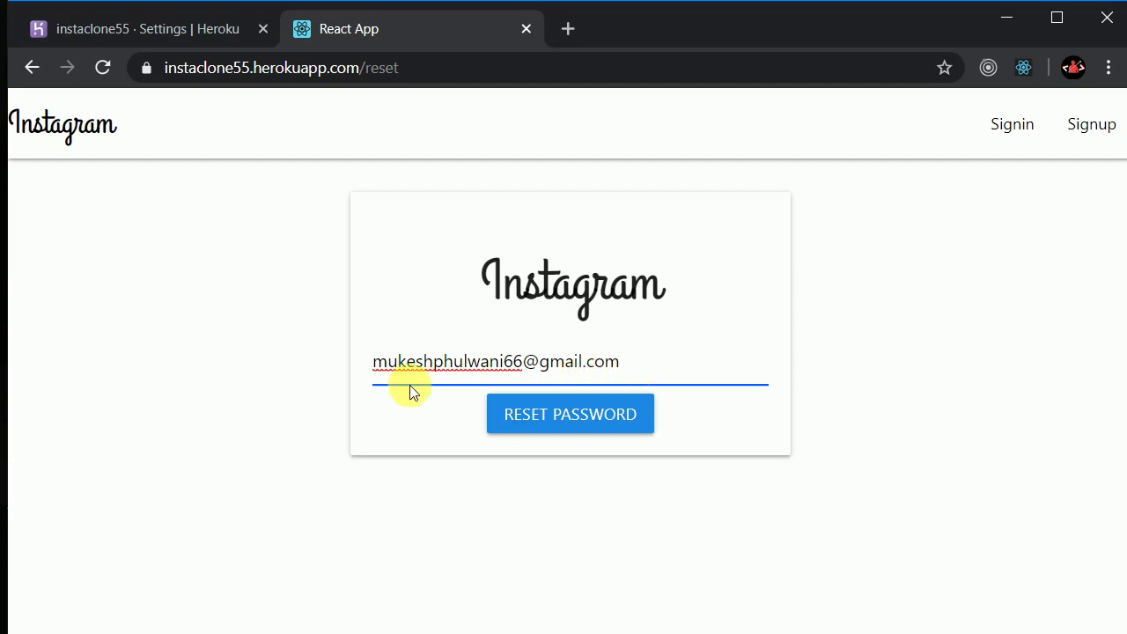
left_click(546, 417)
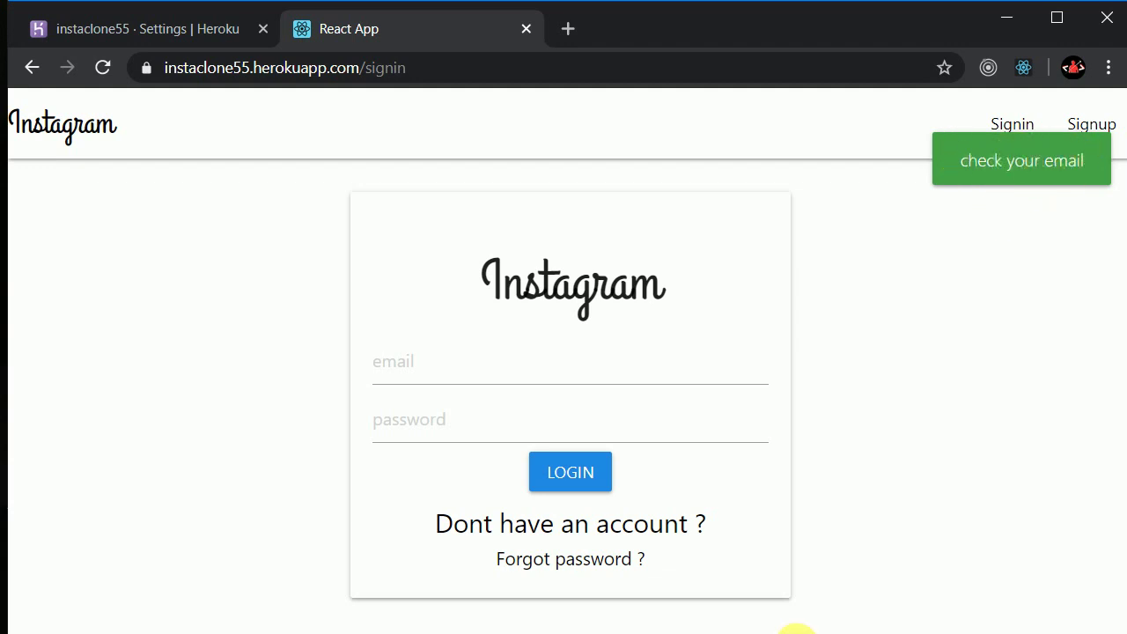
In the Gmail window, open the new password reset email
key("alt+Tab")
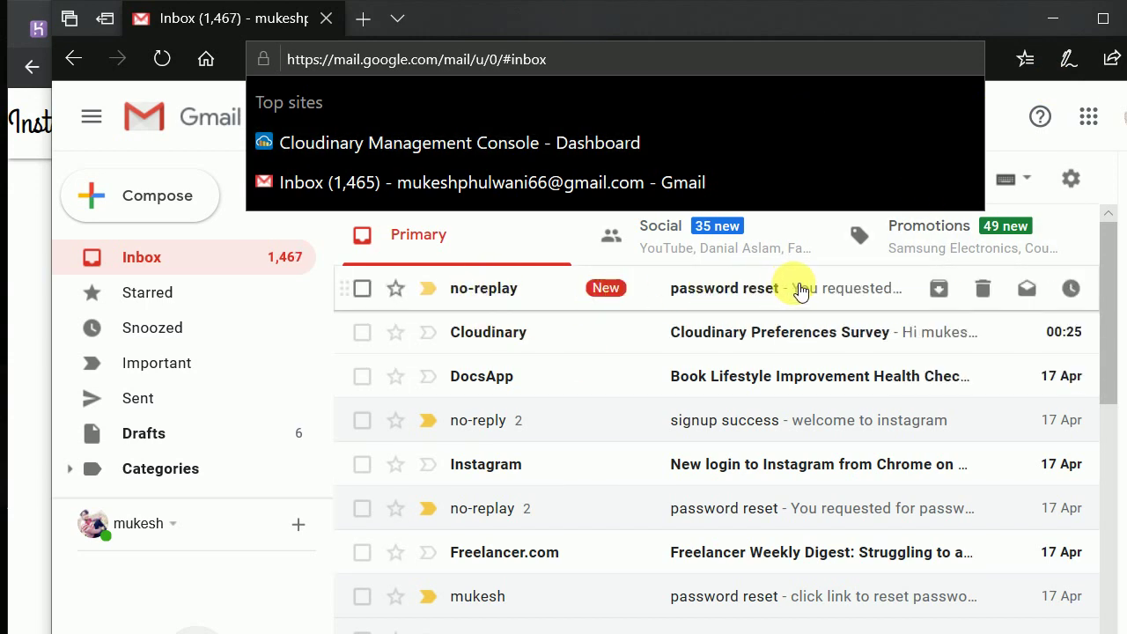
left_click(565, 297)
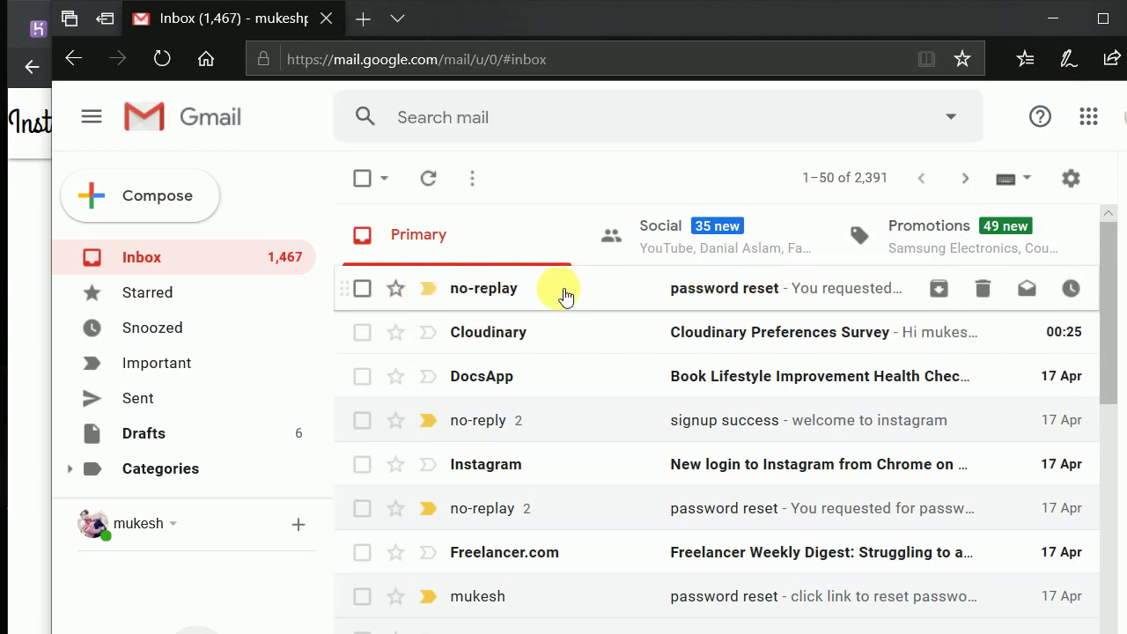
left_click(568, 302)
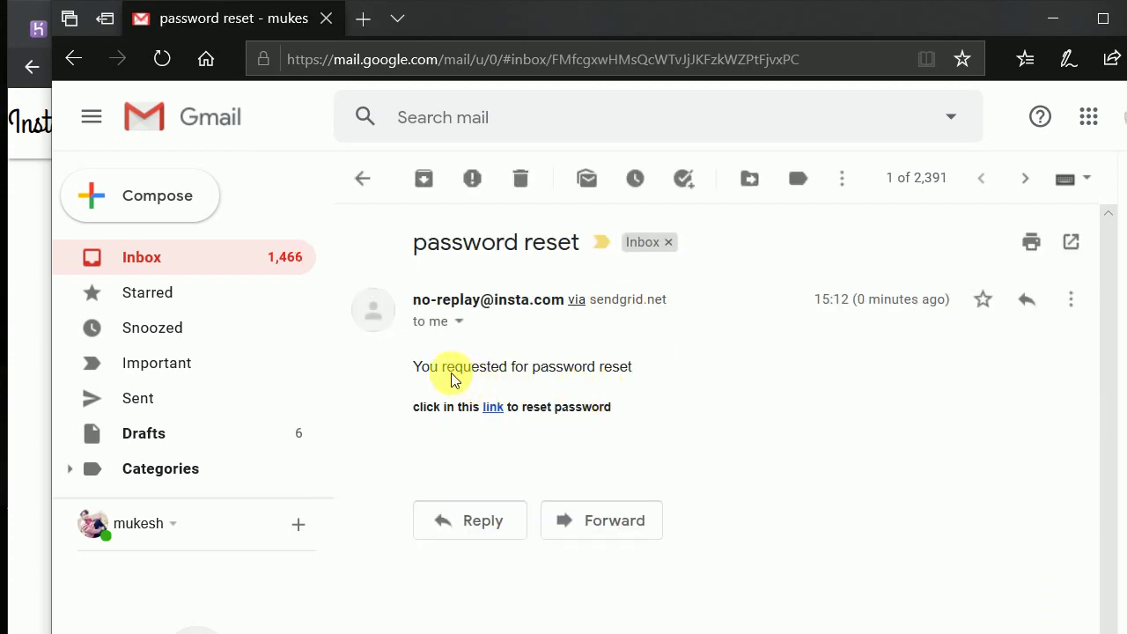
left_click_drag(433, 371, 642, 390)
left_click(480, 426)
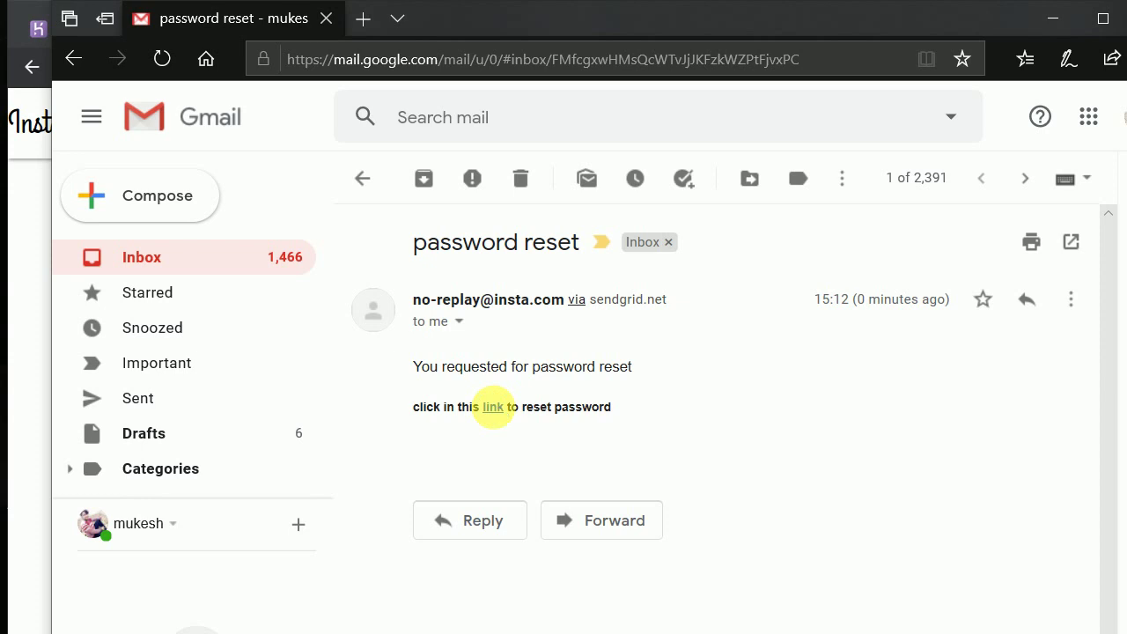
Copy the email's reset link address and open a fresh blank browser tab
right_click(494, 409)
left_click(536, 570)
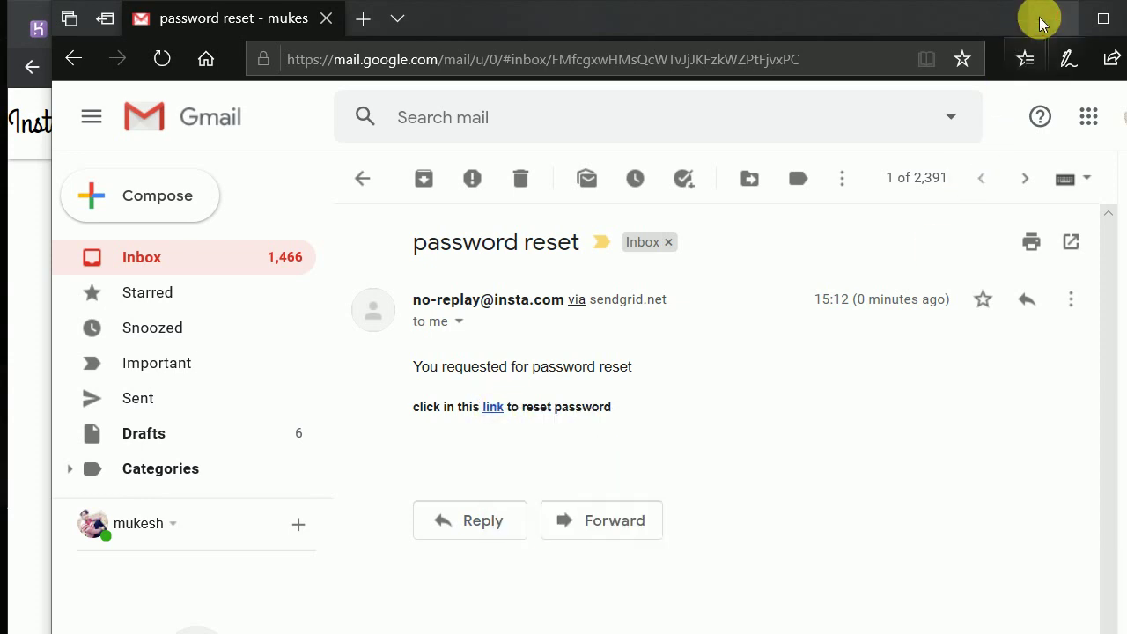
left_click(1052, 18)
left_click(570, 28)
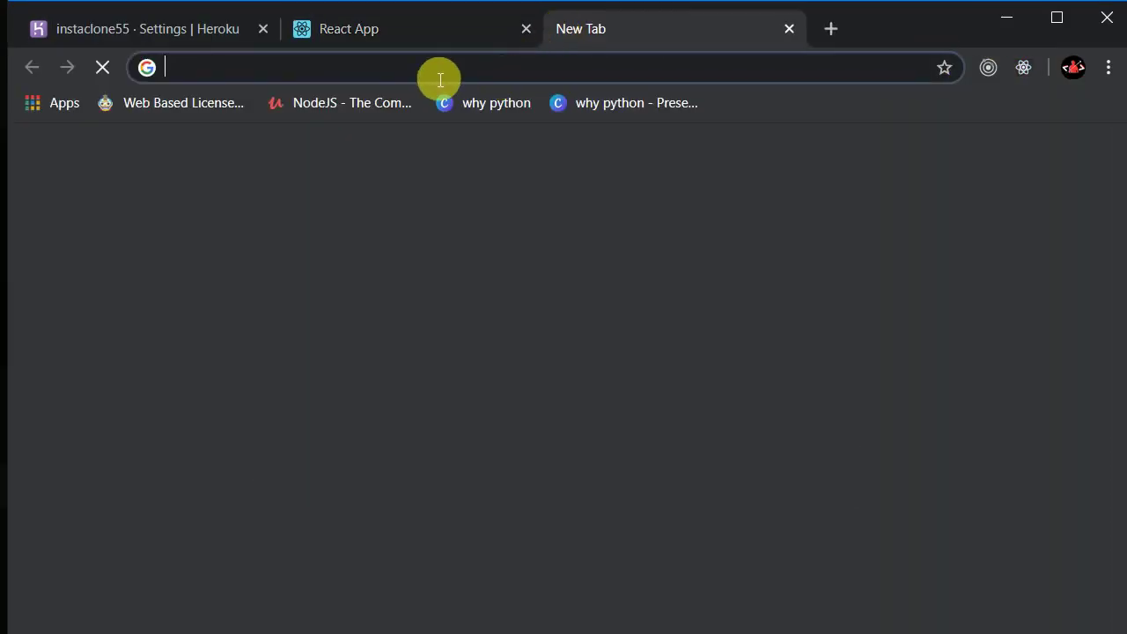
Load the pasted reset link and save a new four-character account password
key("ctrl+v")
key("Return")
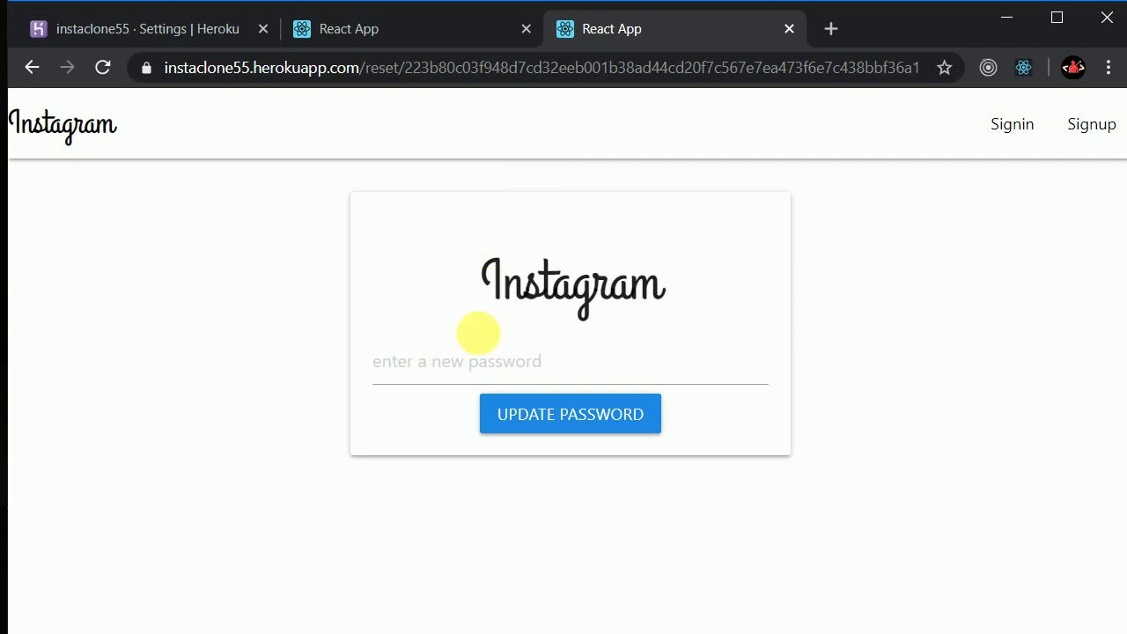
left_click(386, 365)
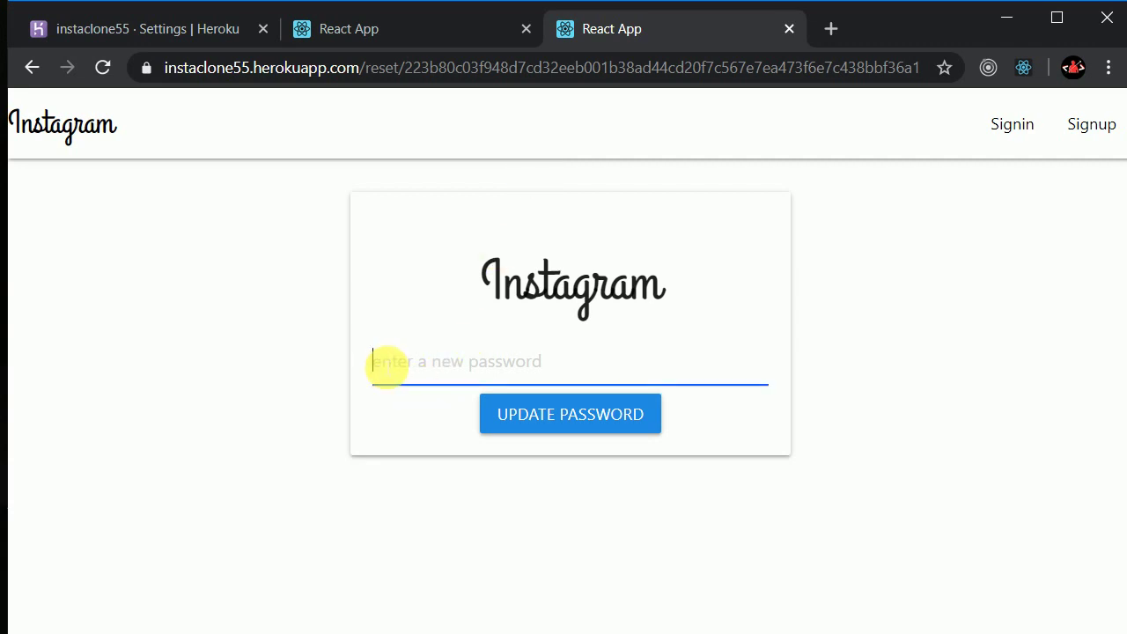
type("12")
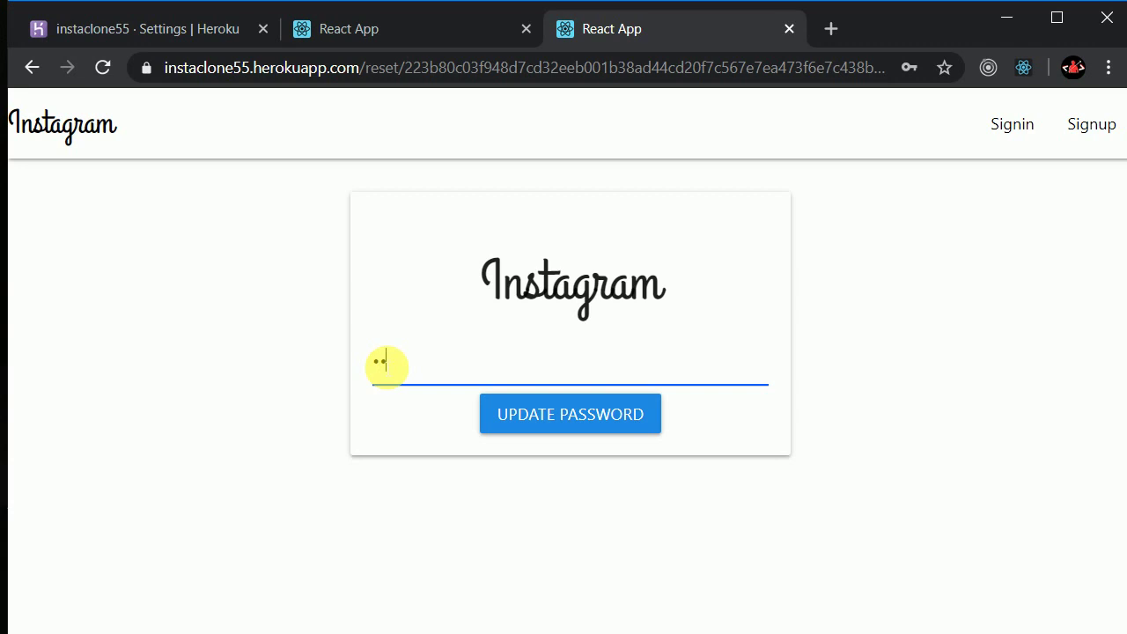
type("34")
left_click(521, 415)
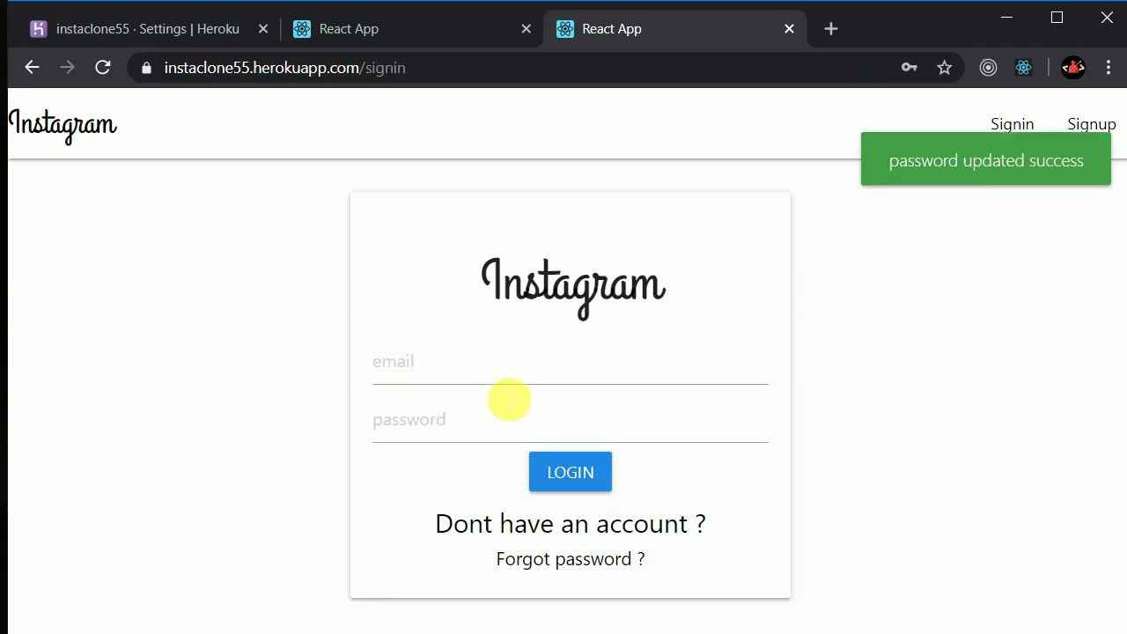
left_click(471, 373)
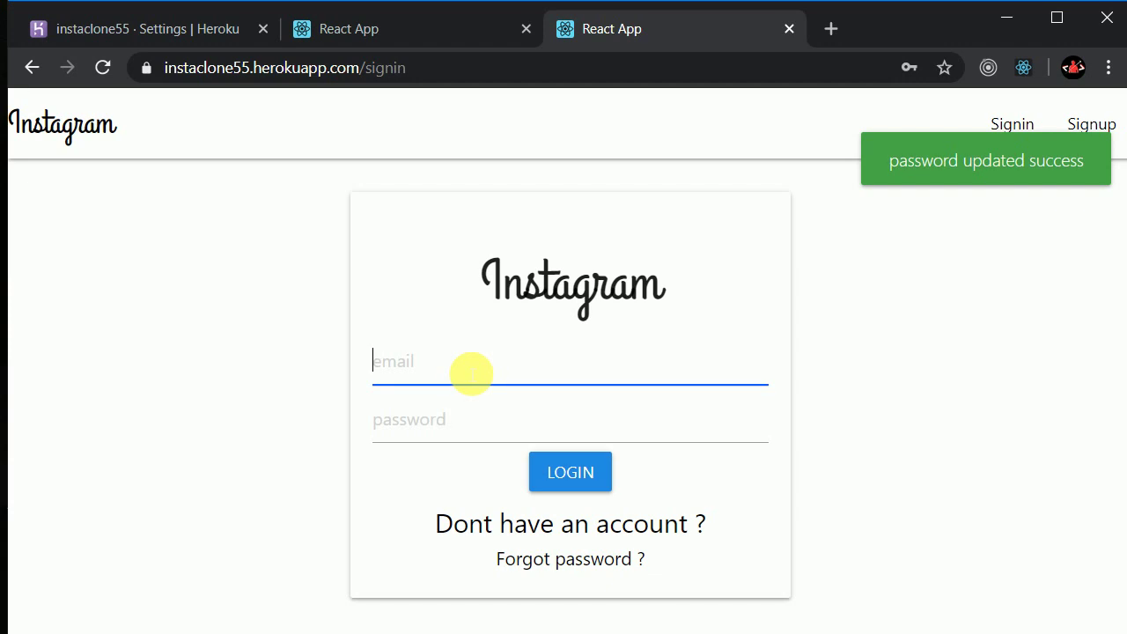